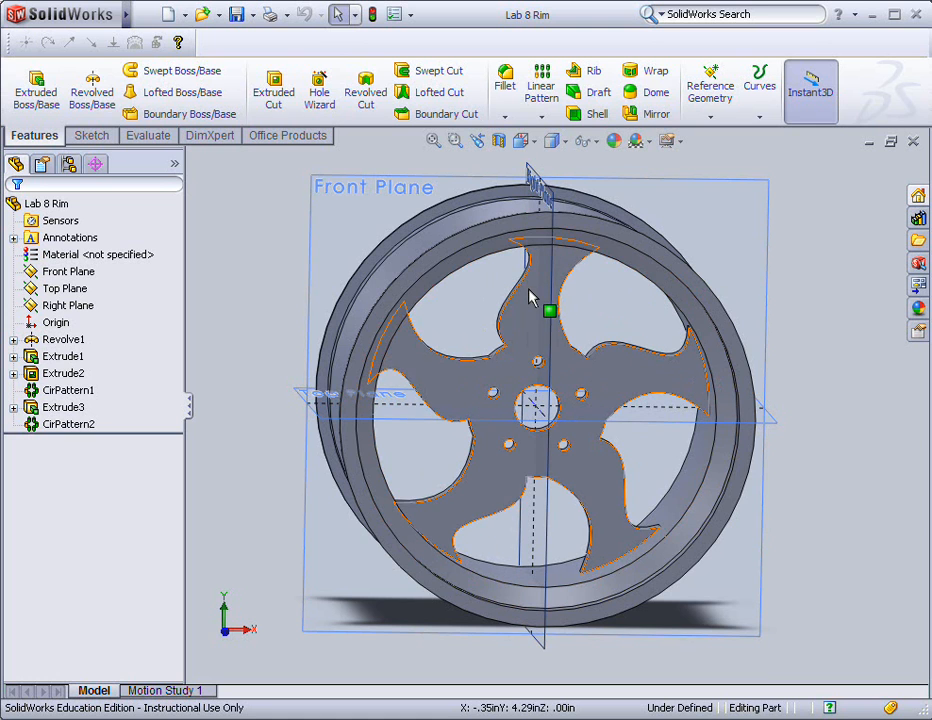
Edit the circular pattern of the spokes, CirPattern2, and raise its instance count to 9.
click(70, 428)
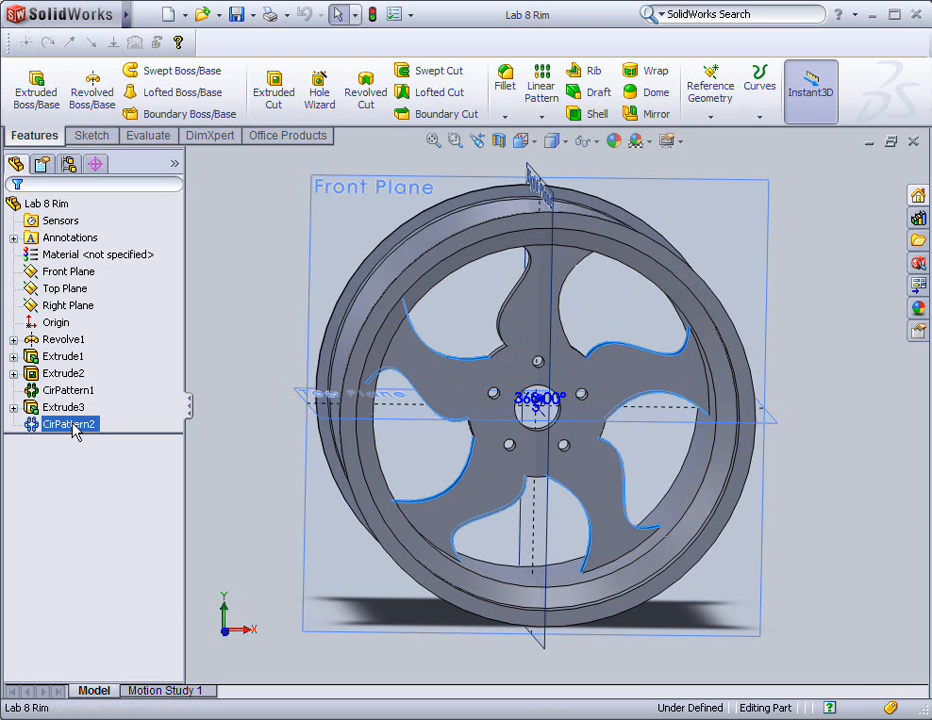
ctrl+click(65, 407)
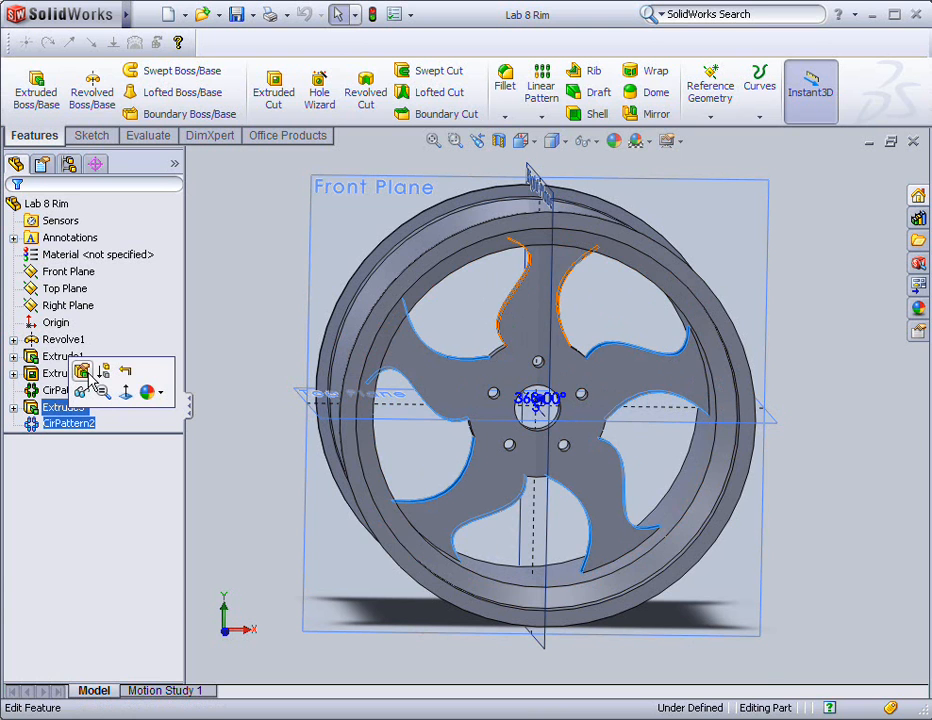
click(88, 376)
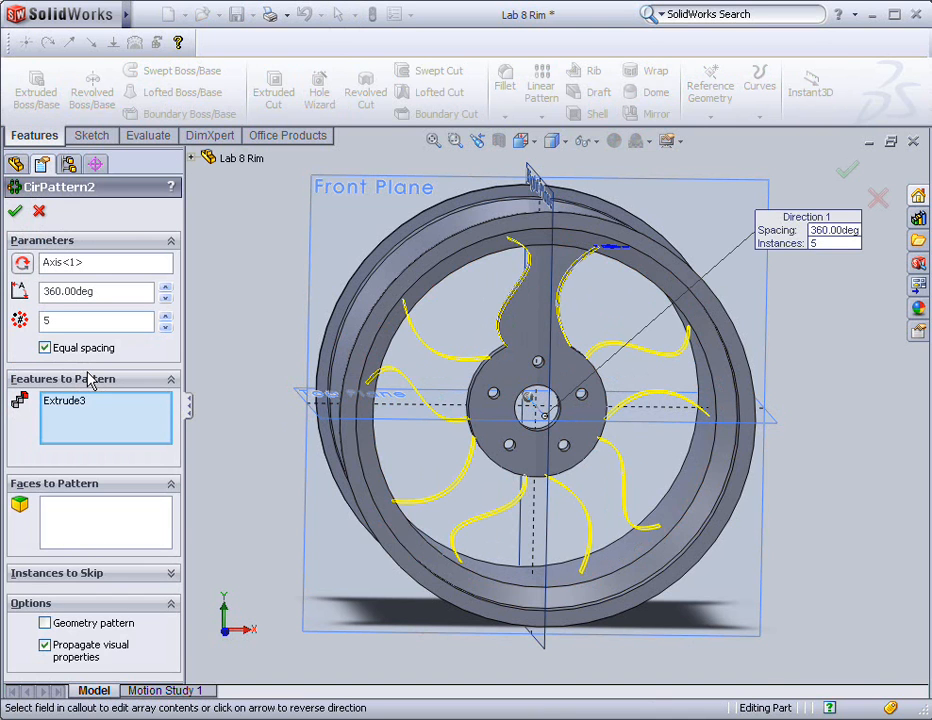
click(166, 317)
click(166, 317)
click(166, 317)
click(166, 317)
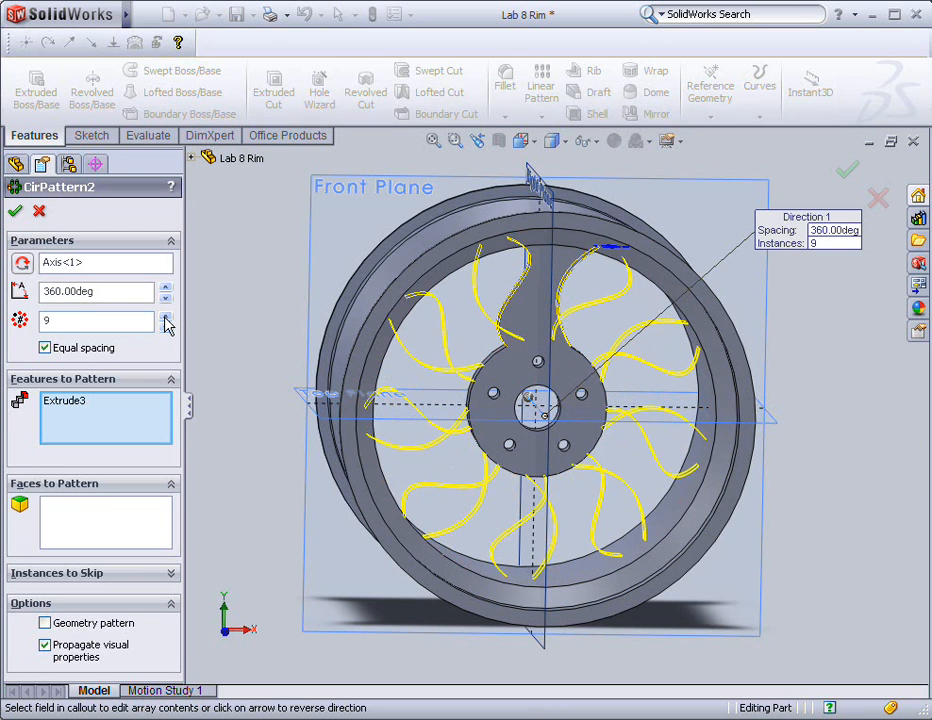
Reduce the spoke pattern to 4 equally spaced instances and apply the change.
click(166, 329)
click(166, 329)
click(166, 329)
click(166, 329)
click(166, 329)
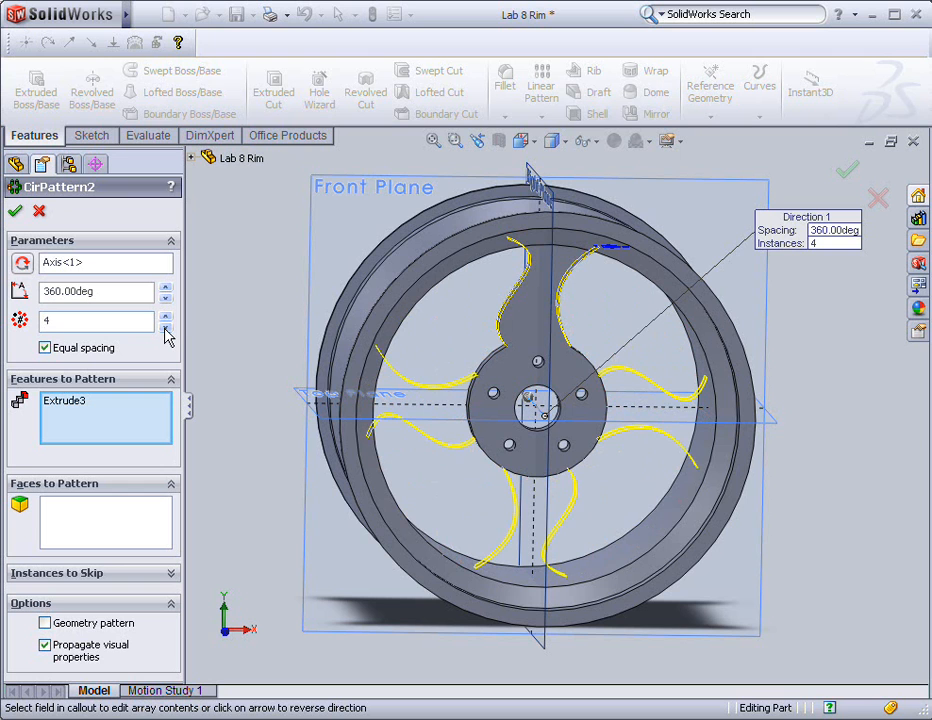
click(16, 213)
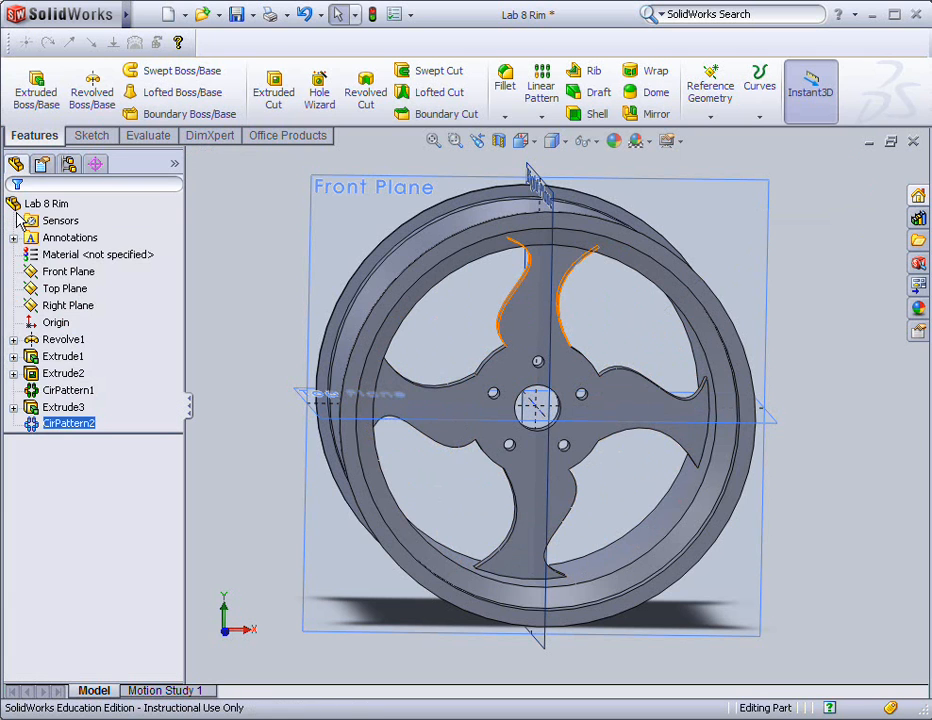
Edit CirPattern2 again, set the spoke count to 5 and apply it.
right_click(69, 427)
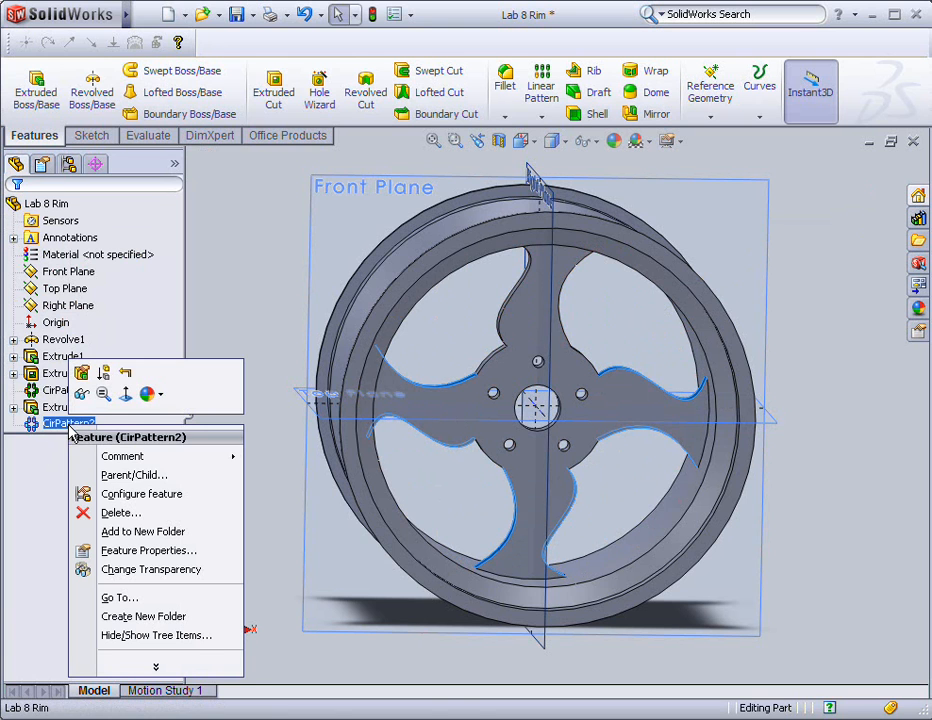
click(82, 373)
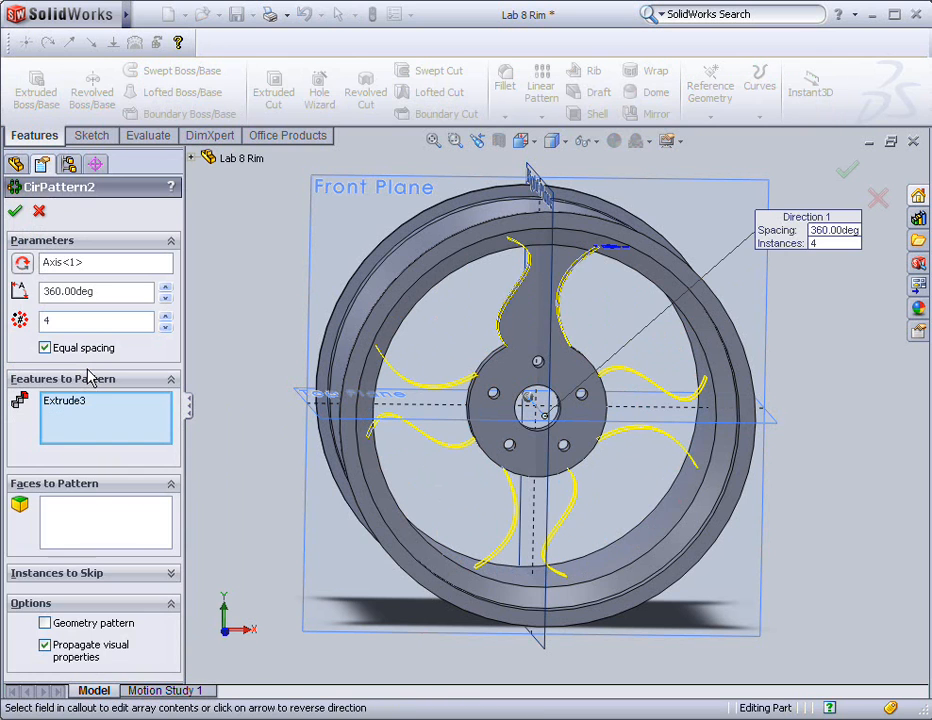
click(166, 317)
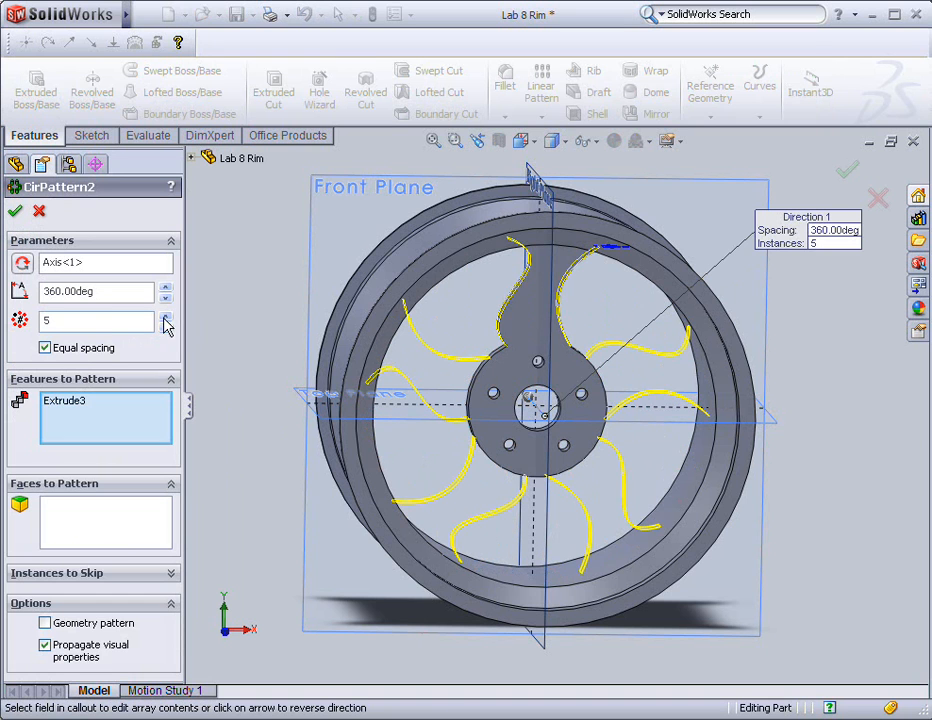
click(15, 211)
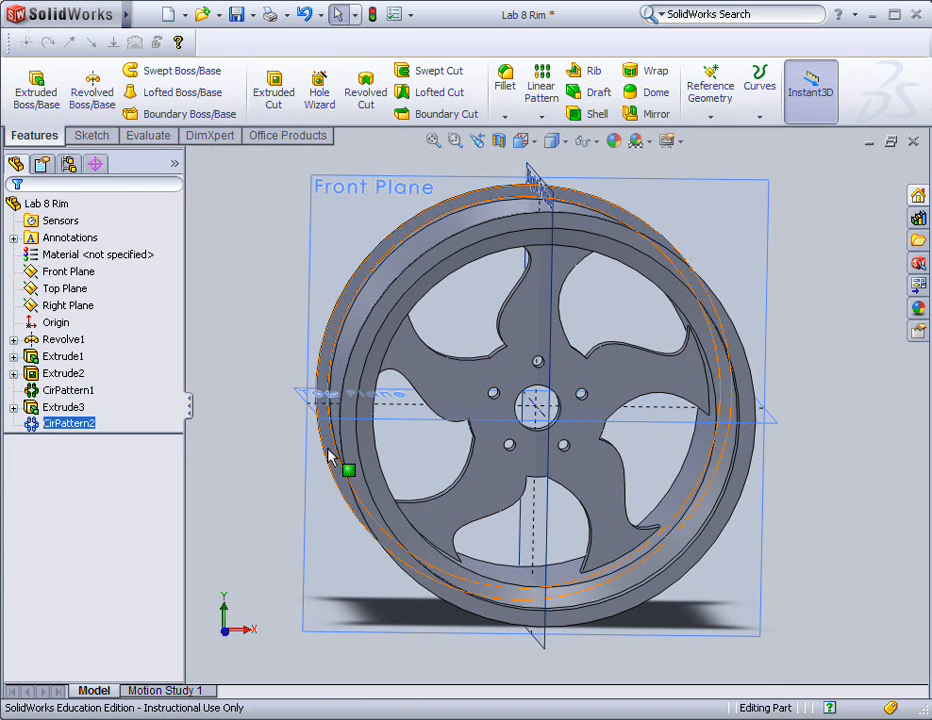
In Extrude3's sketch, reshape the spoke by moving the right spline's inner point to about (1.12, 6.88) and the left's lower point to about (-2.49, 4.21) in.
middle_drag(634, 340, 632, 306)
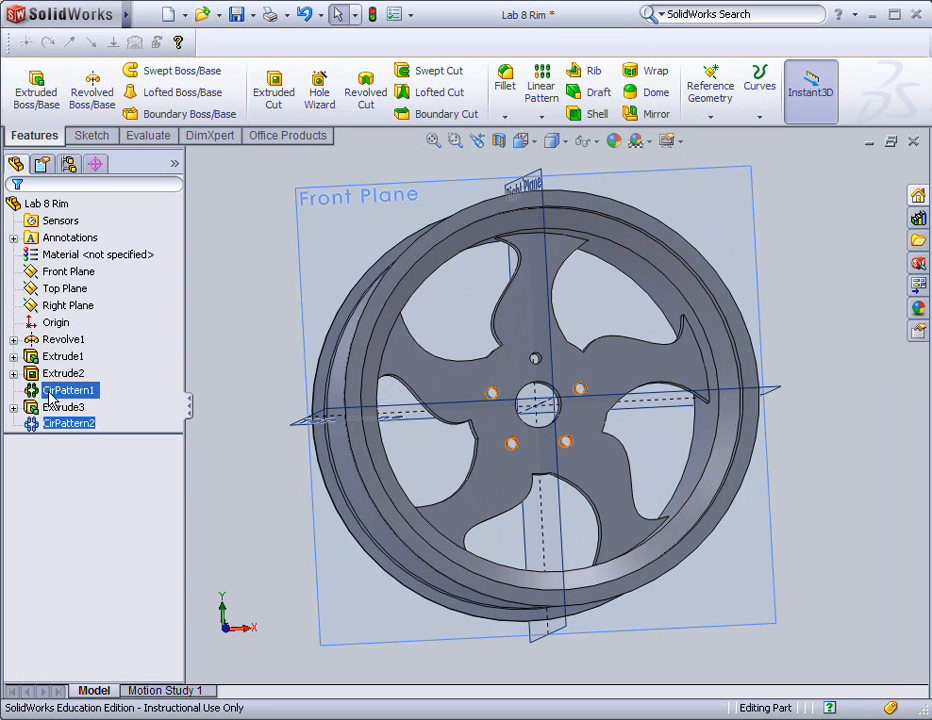
right_click(54, 410)
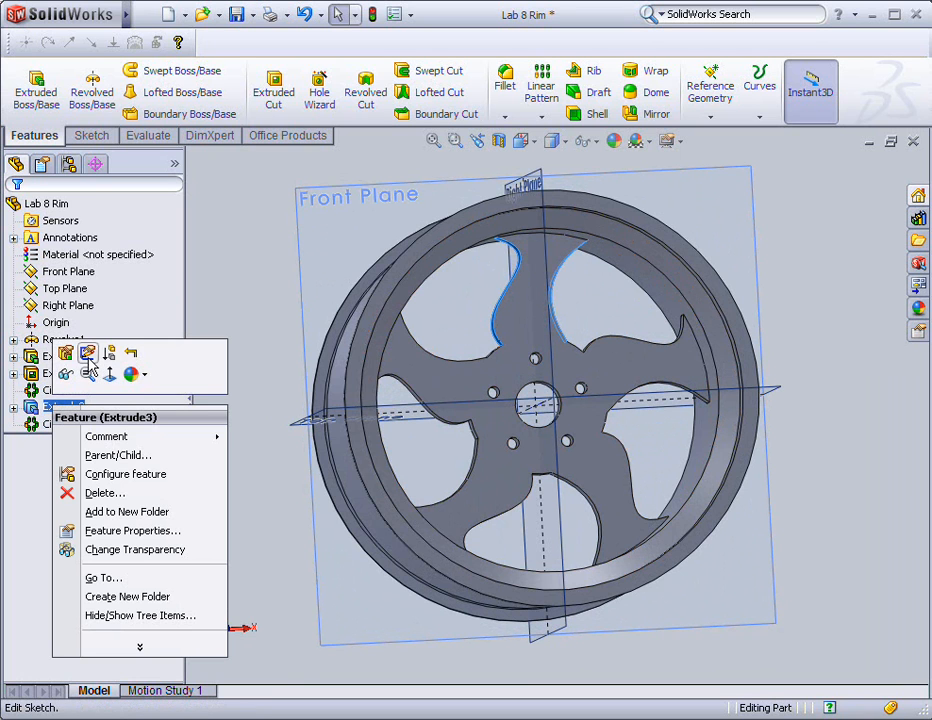
click(88, 355)
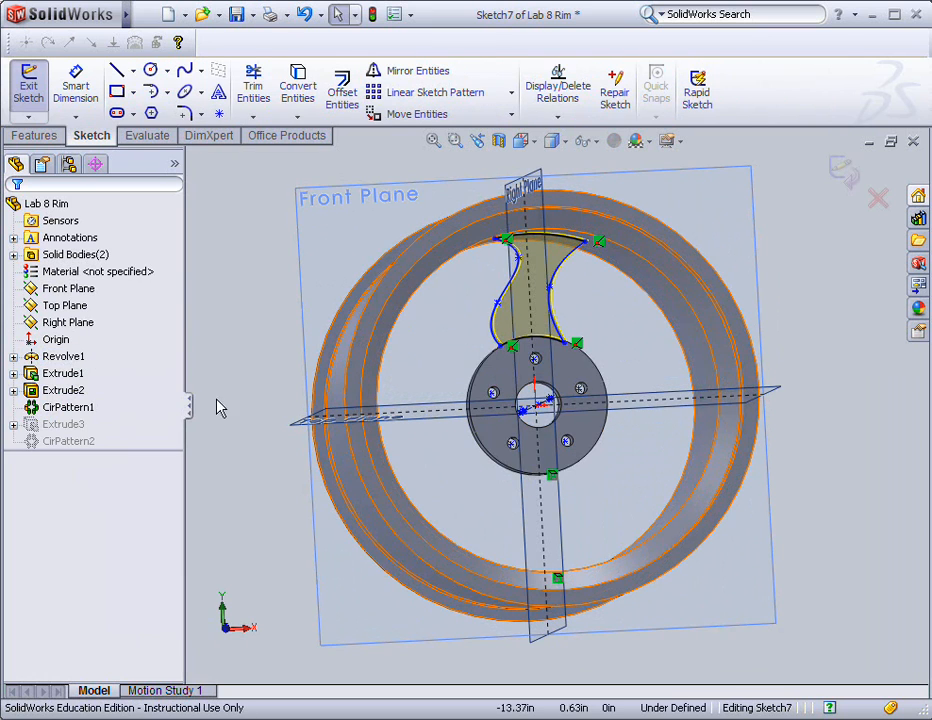
scroll(572, 295, down, 5)
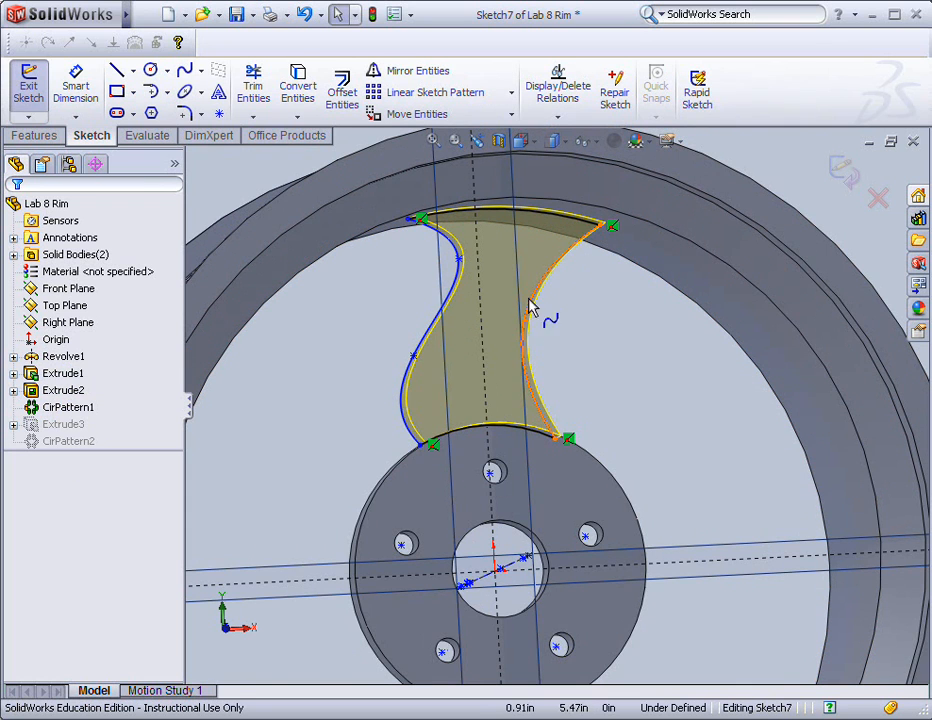
drag(526, 326, 530, 243)
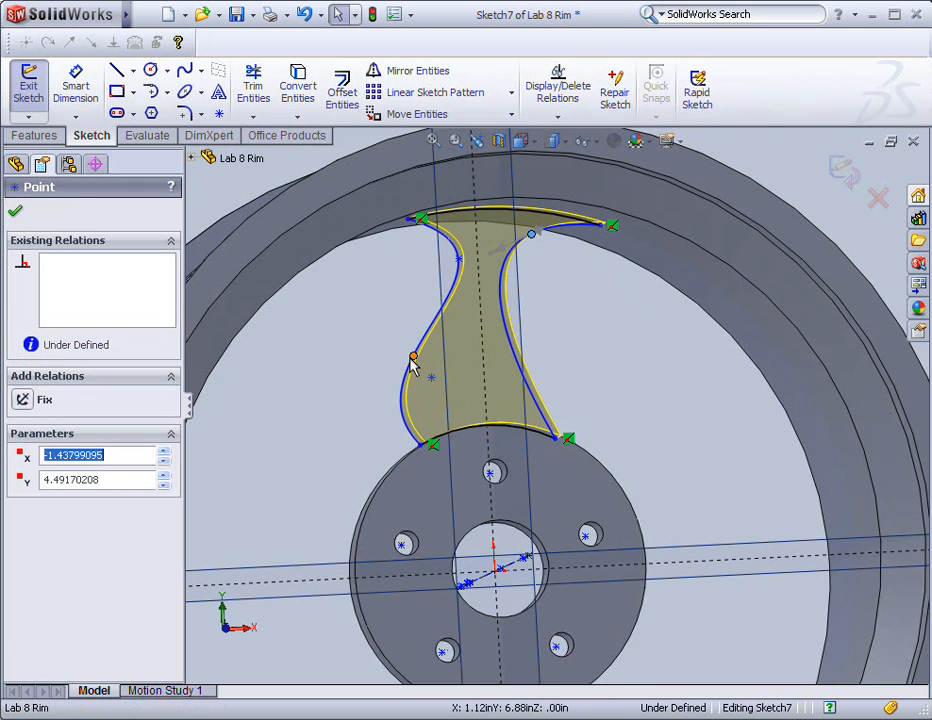
drag(412, 356, 365, 378)
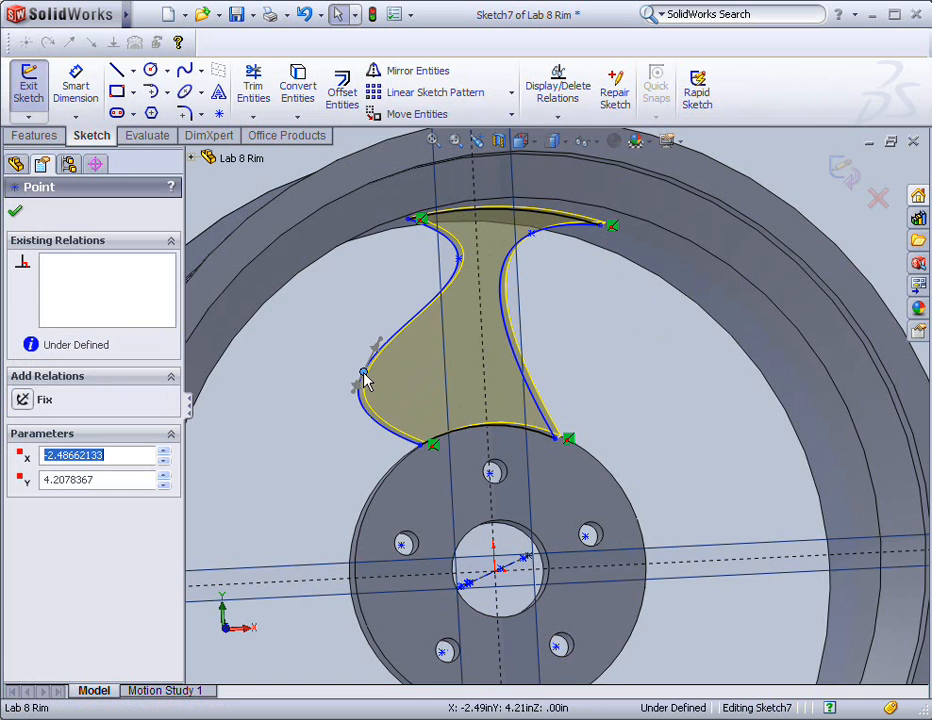
click(840, 168)
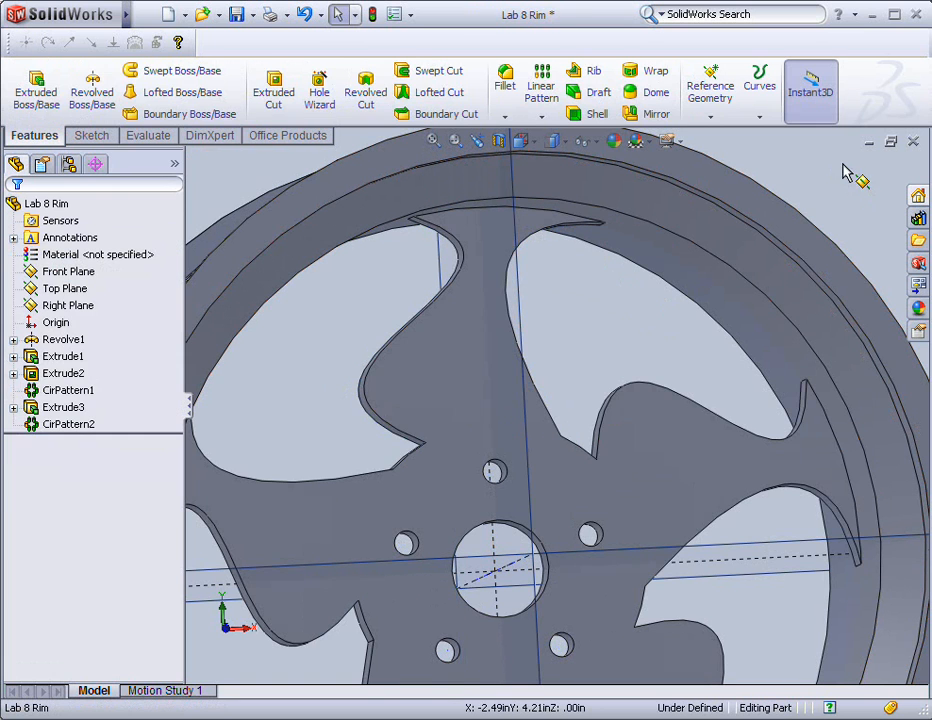
Reopen the sketch of Extrude3 and delete all curves of the curved spoke profile.
middle_drag(565, 316, 545, 328)
key(f)
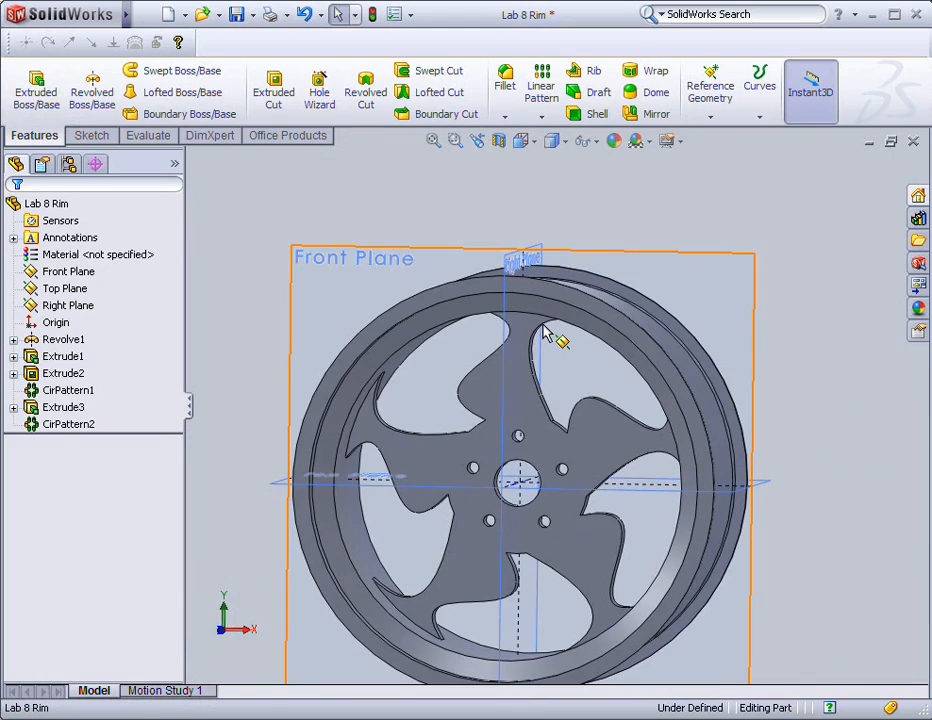
middle_drag(378, 258, 389, 216)
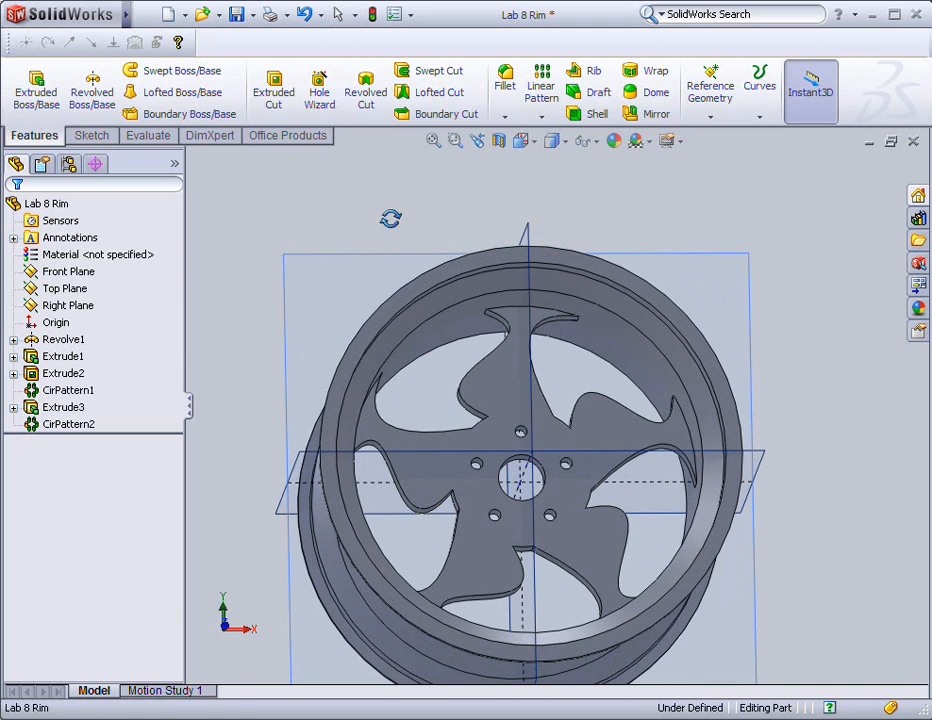
click(68, 390)
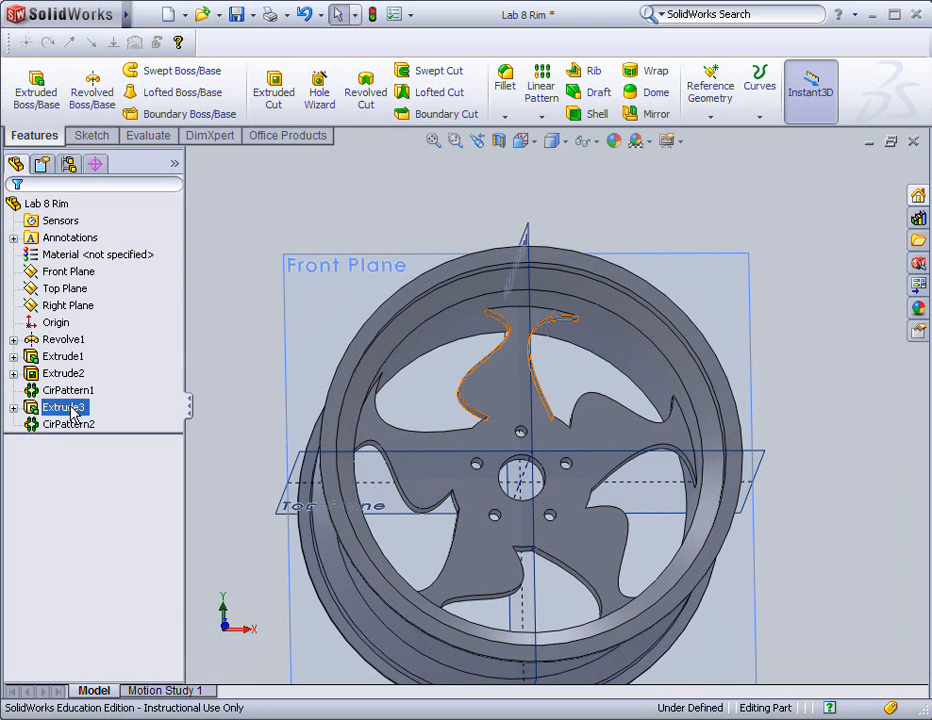
right_click(70, 407)
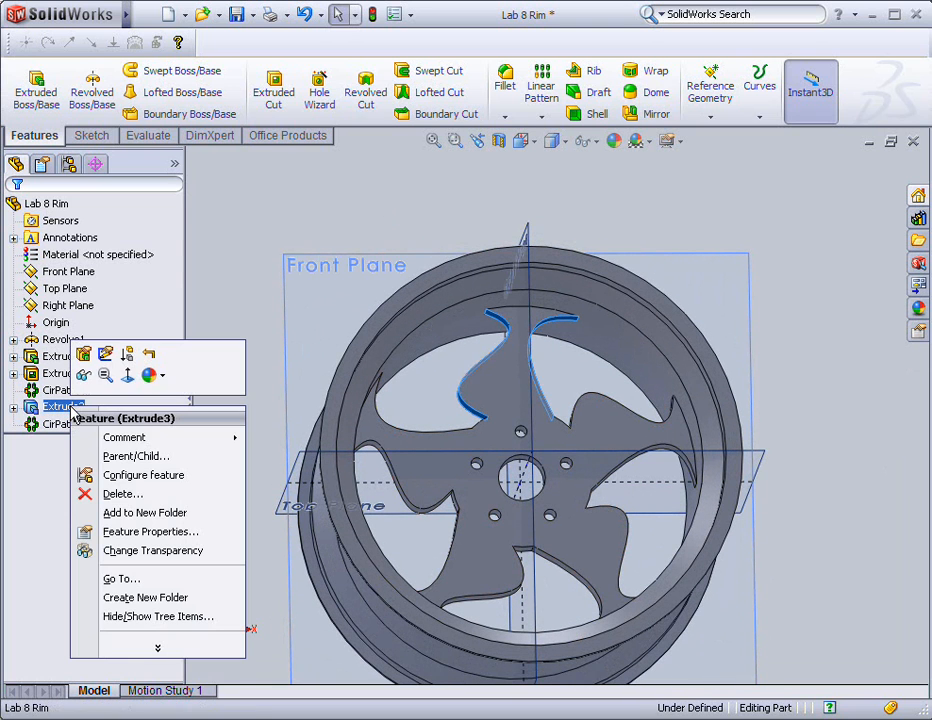
click(108, 358)
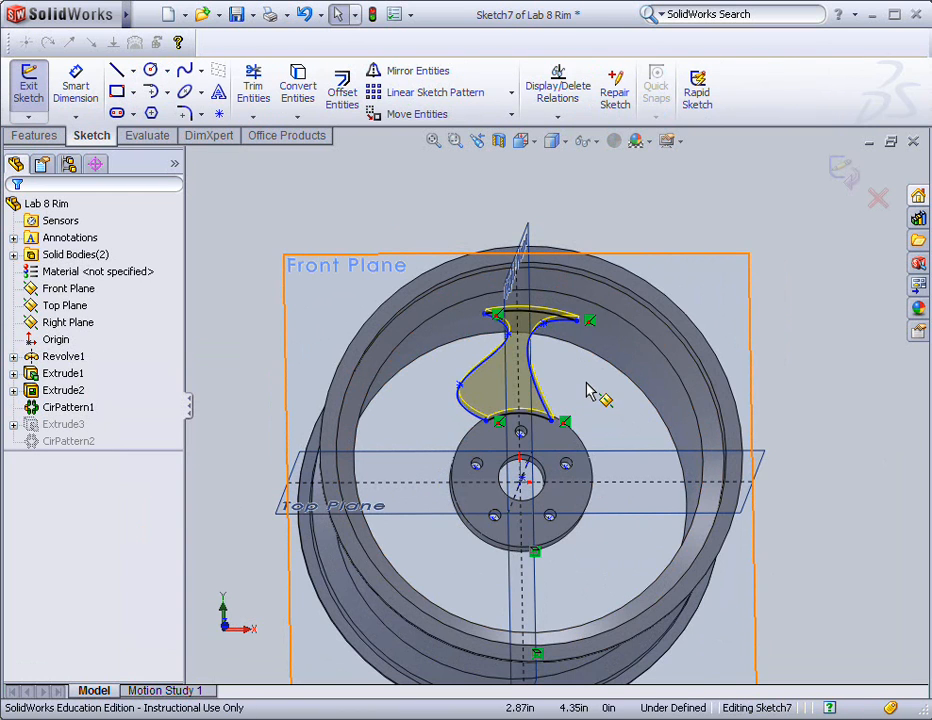
scroll(587, 383, down, 2)
middle_drag(572, 370, 566, 378)
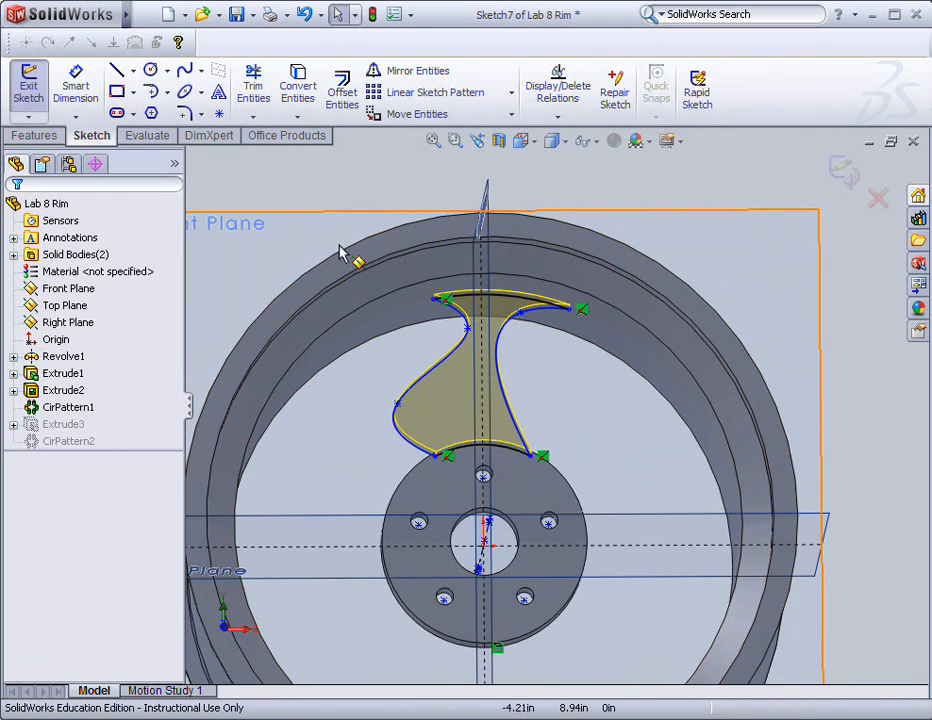
mouse_move(308, 222)
mouse_down()
mouse_move(429, 316)
mouse_move(645, 520)
mouse_up()
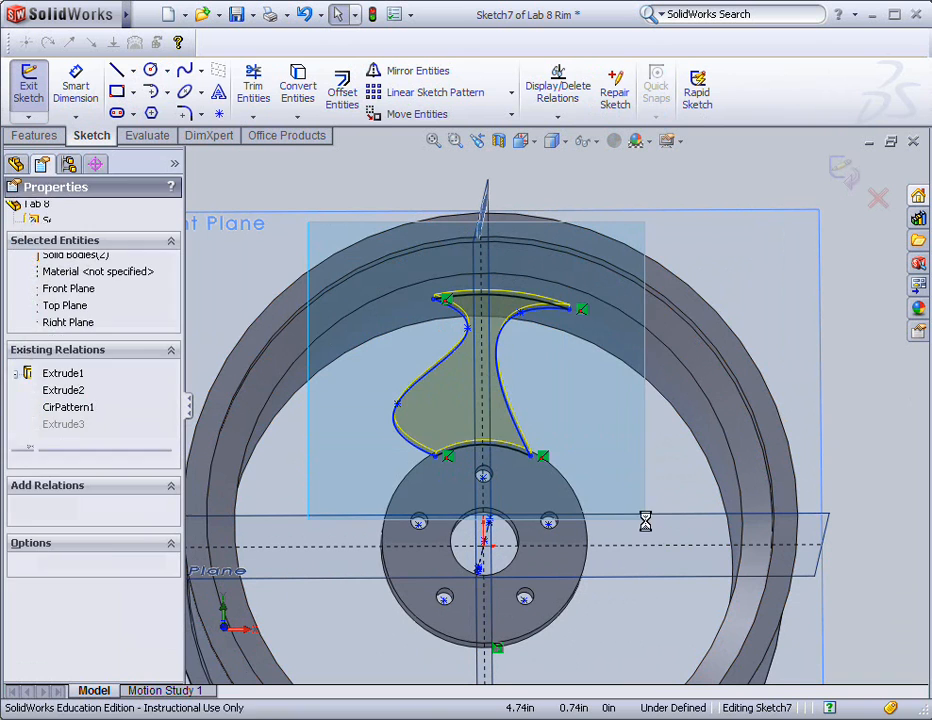
key(Escape)
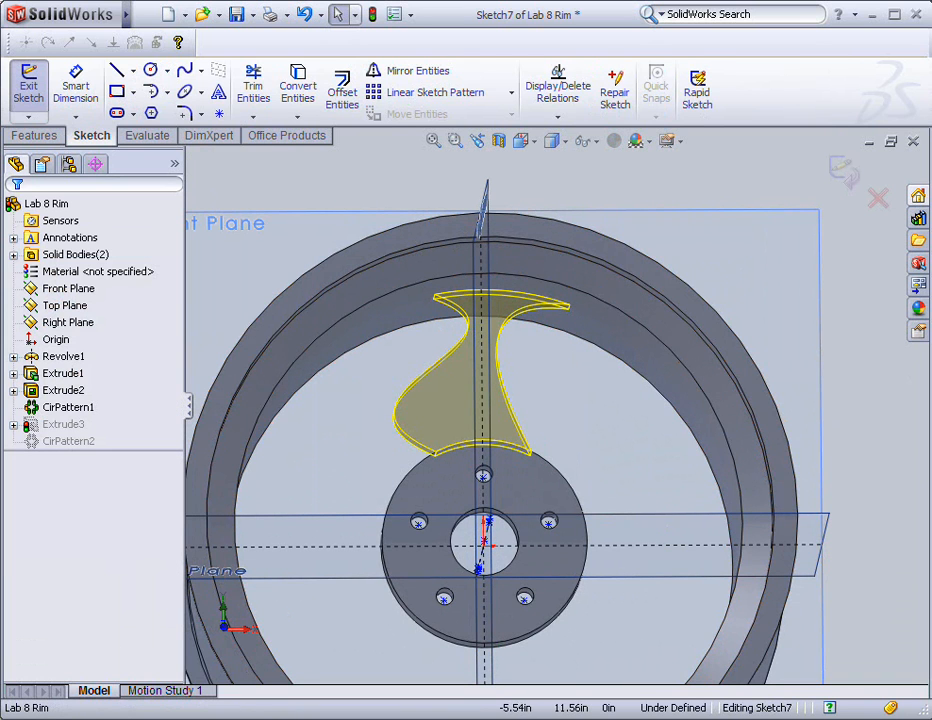
Convert the hub's outer edge and the 14.87 in diameter inner rim edge into sketch circles.
click(559, 474)
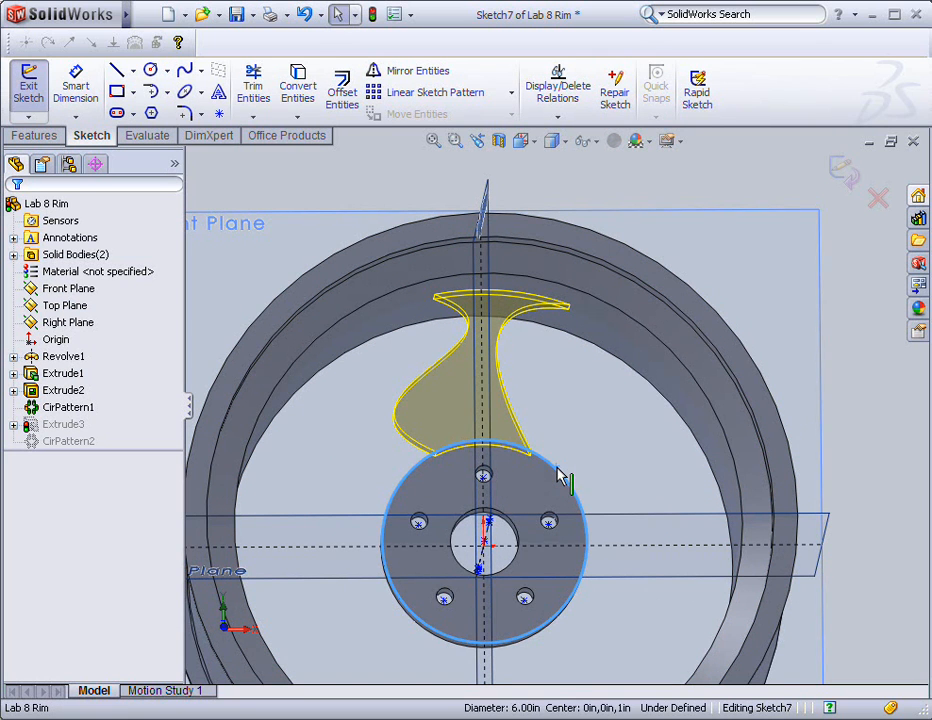
click(297, 85)
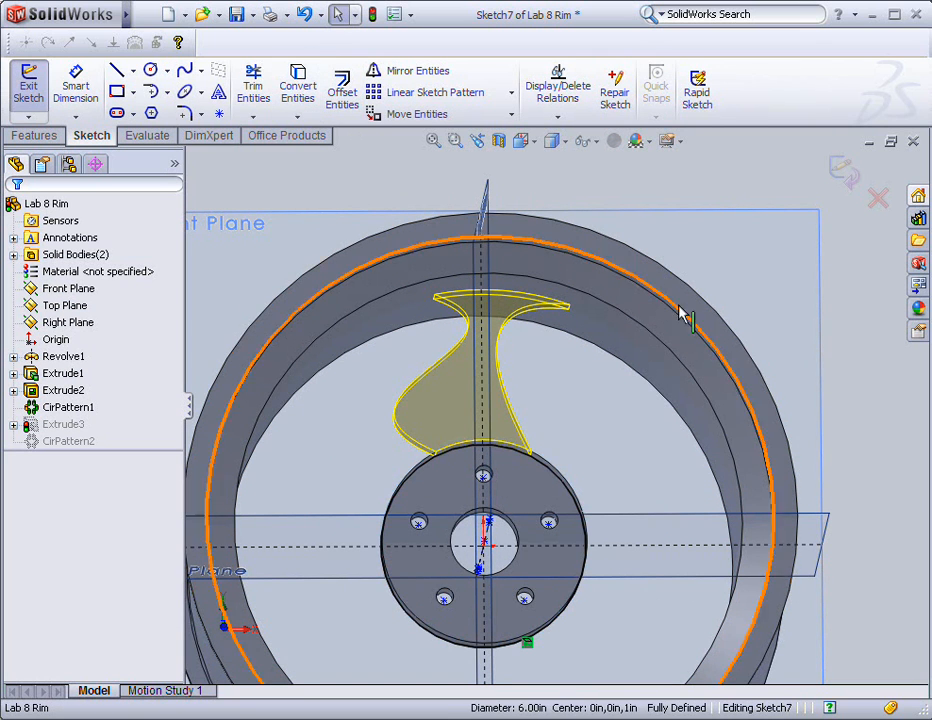
click(619, 318)
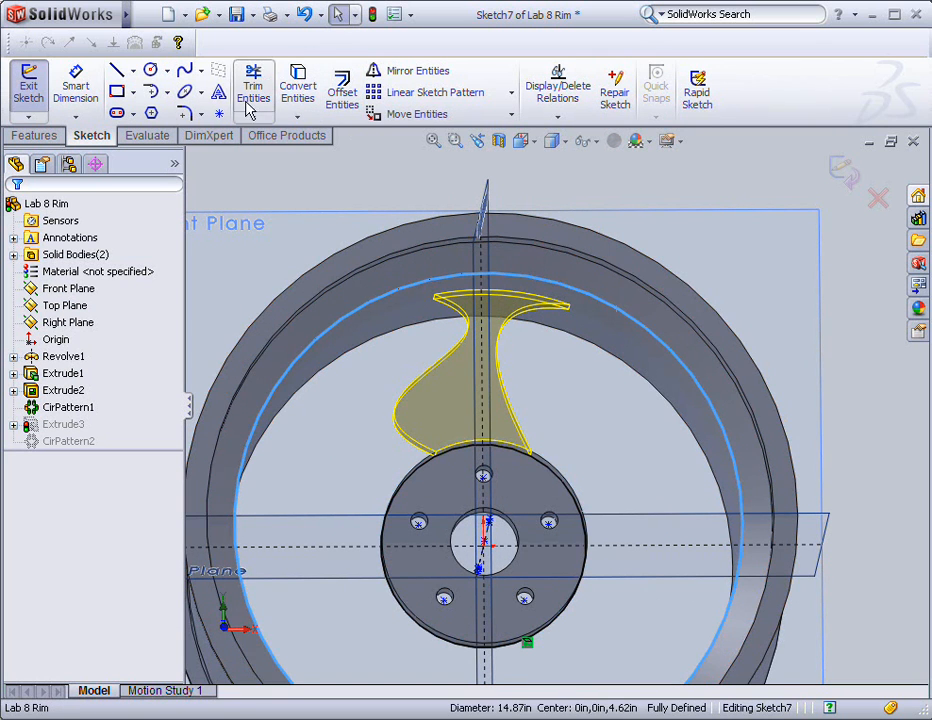
click(300, 85)
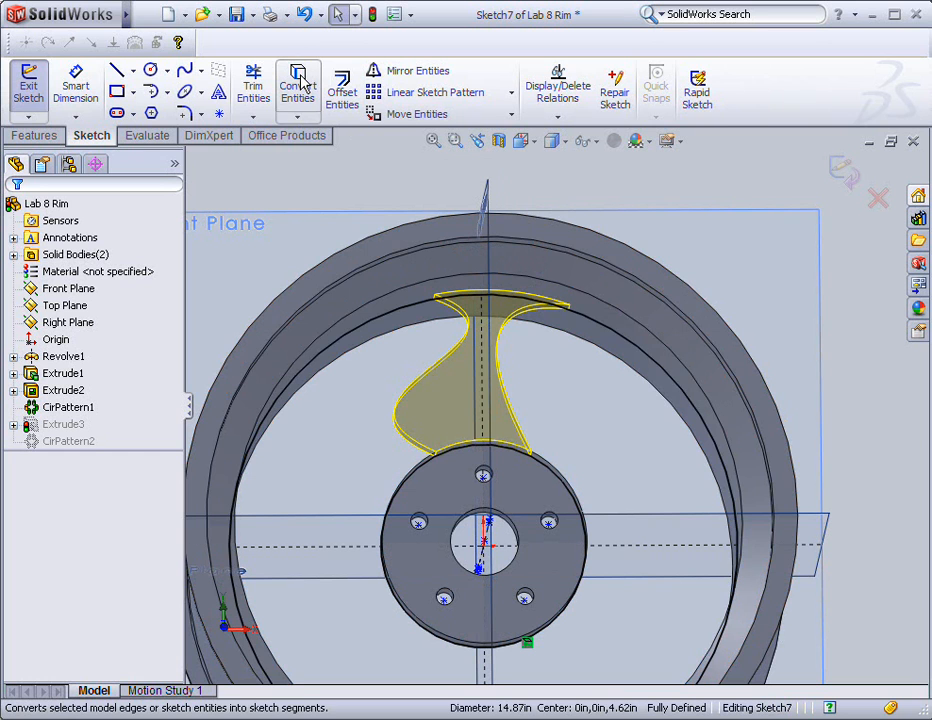
Draw two straight spoke sides tapering from the hub circle up to the rim circle, one on each side of the vertical axis, about 5 in long.
click(117, 70)
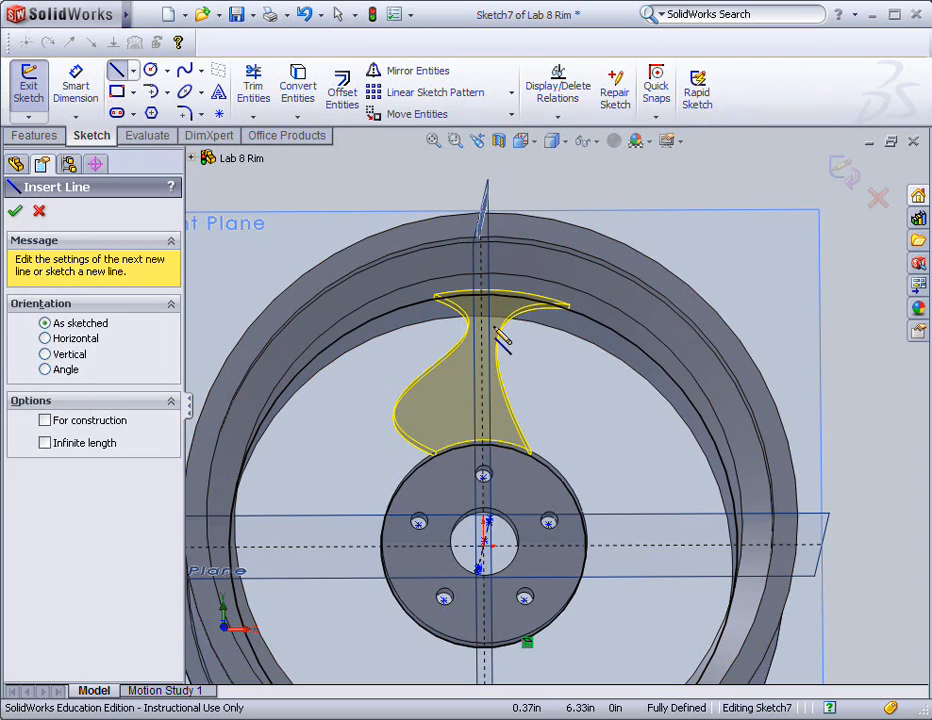
click(538, 455)
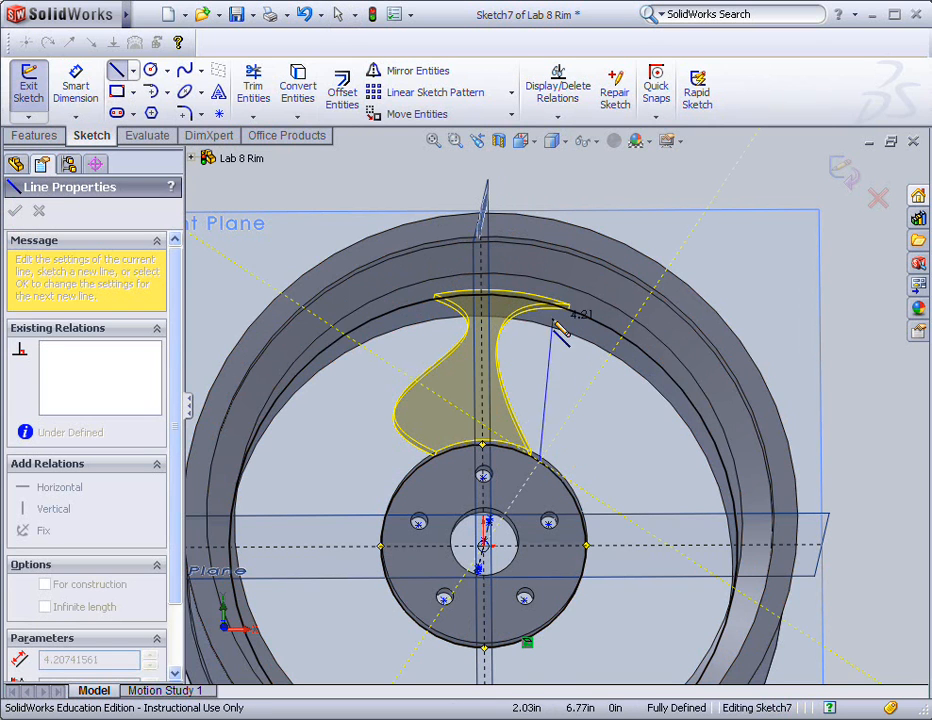
click(506, 294)
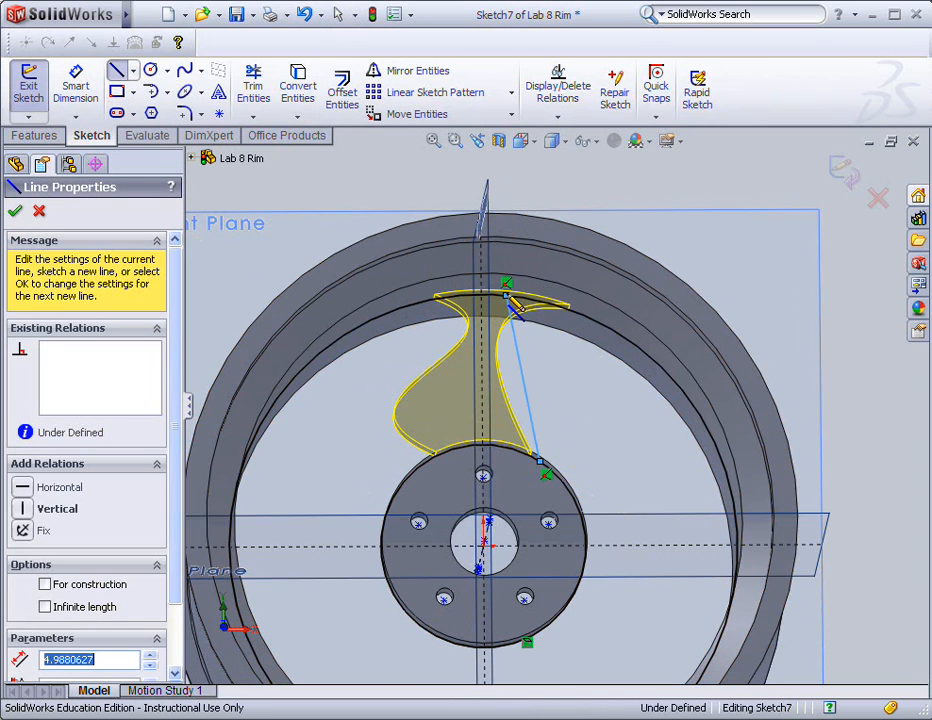
key(Escape)
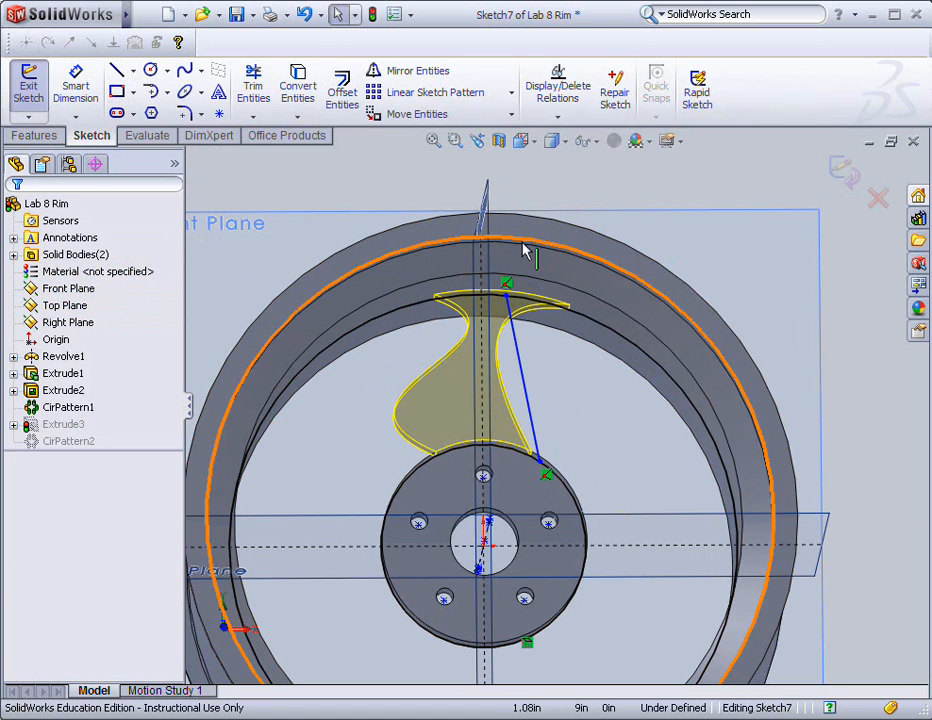
click(116, 76)
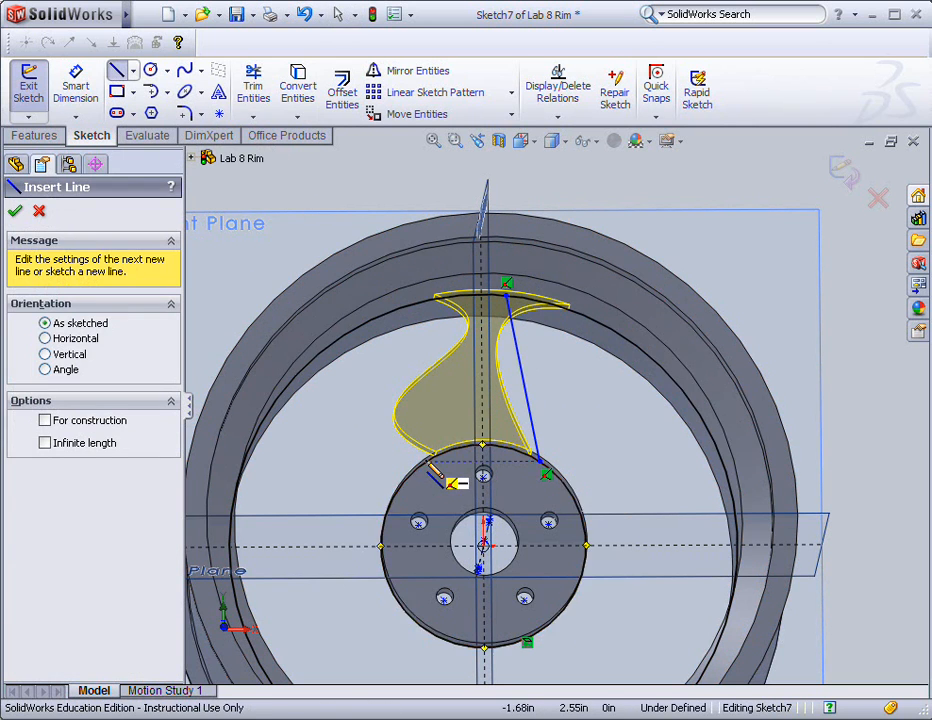
click(432, 468)
click(458, 295)
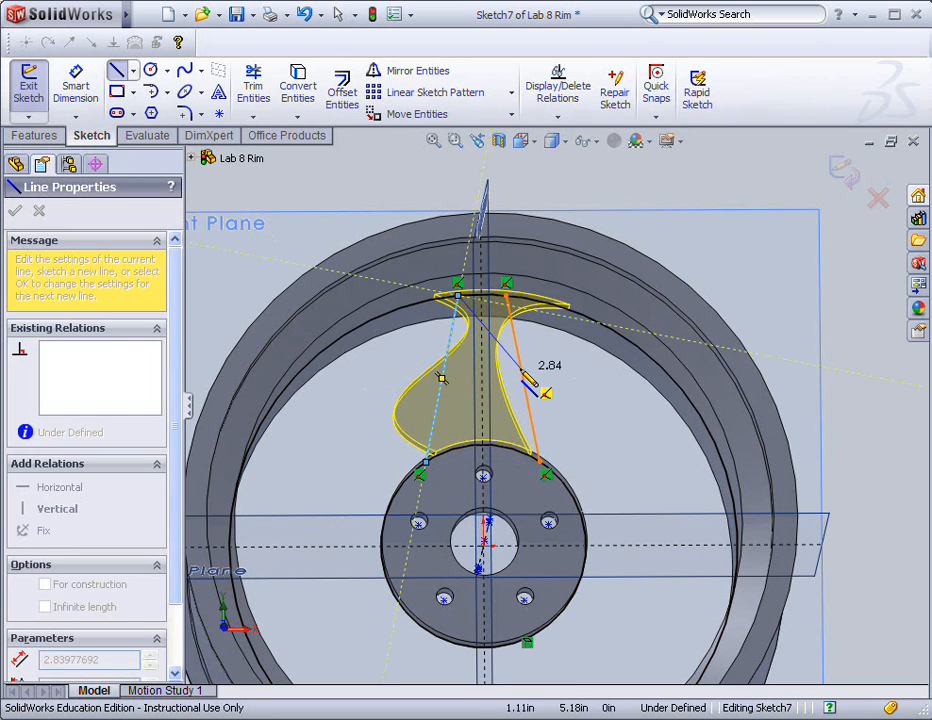
Trim away the rim and hub circles outside the two straight sides, leaving a closed spoke profile.
key(Escape)
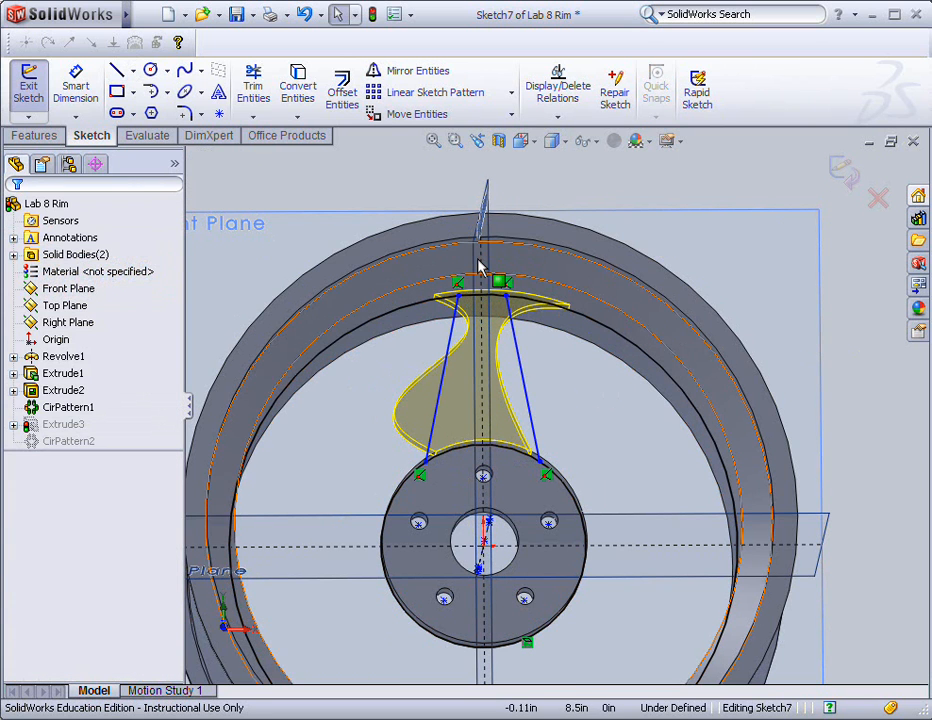
click(253, 88)
drag(557, 287, 560, 334)
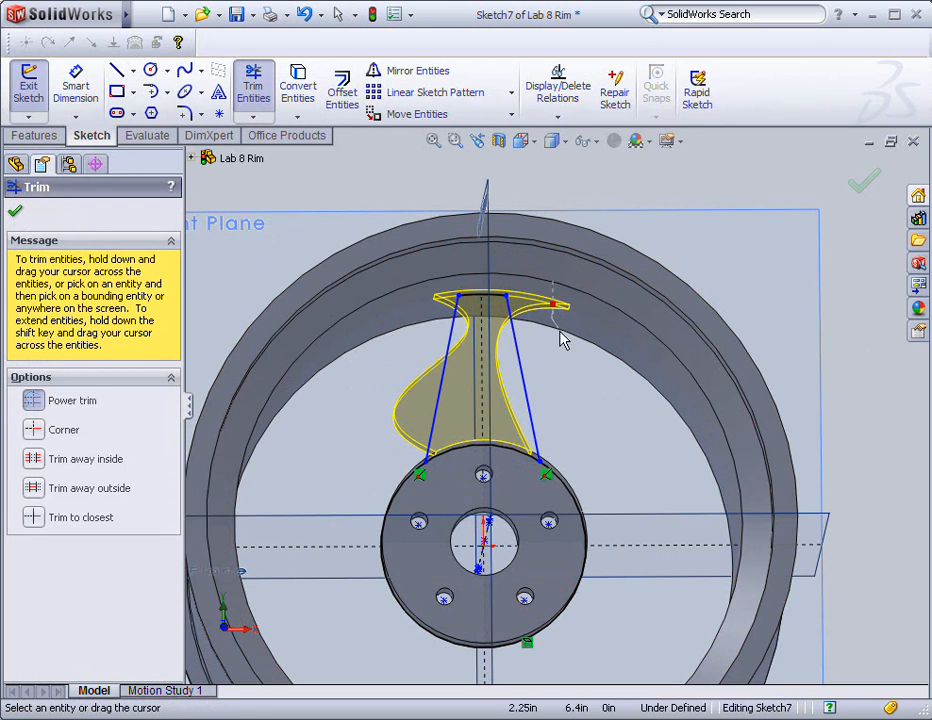
drag(588, 481, 565, 516)
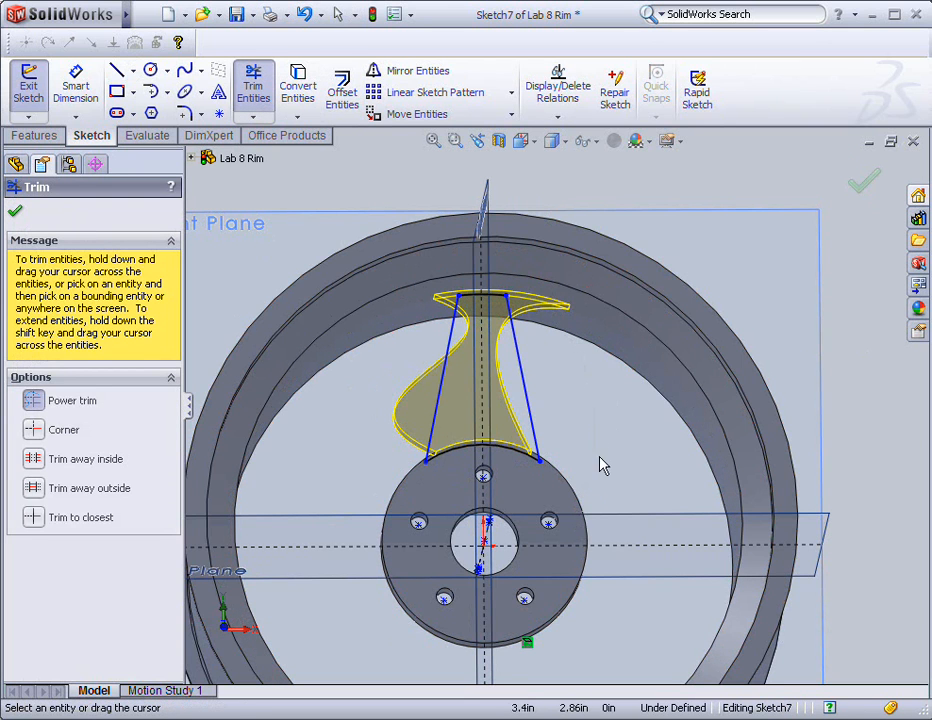
Add an equal-length relation between the two straight spoke sides.
middle_drag(581, 412, 584, 422)
click(564, 118)
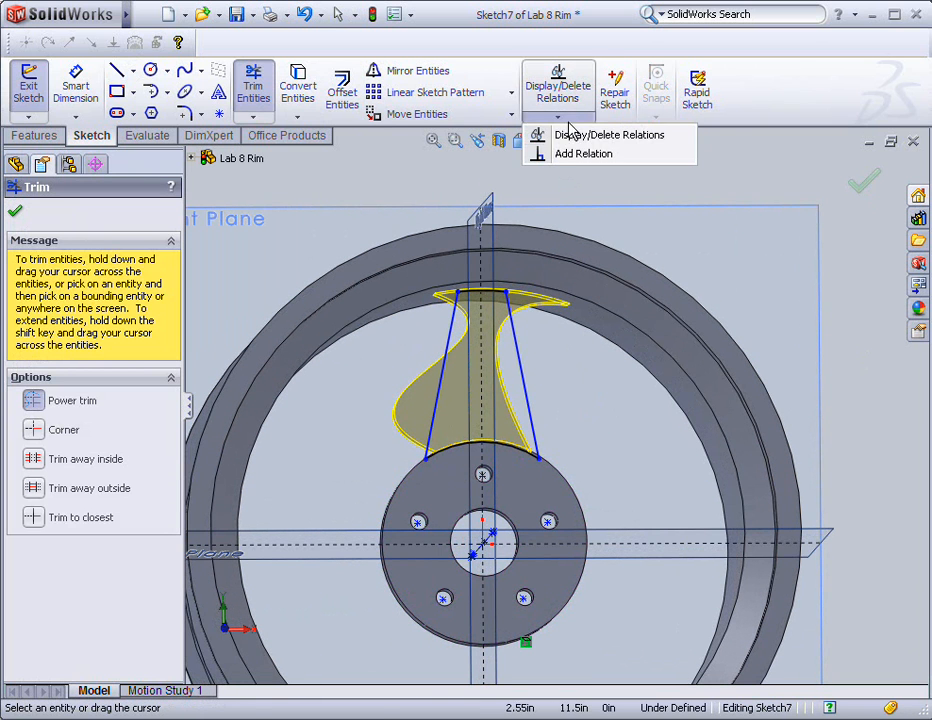
click(576, 158)
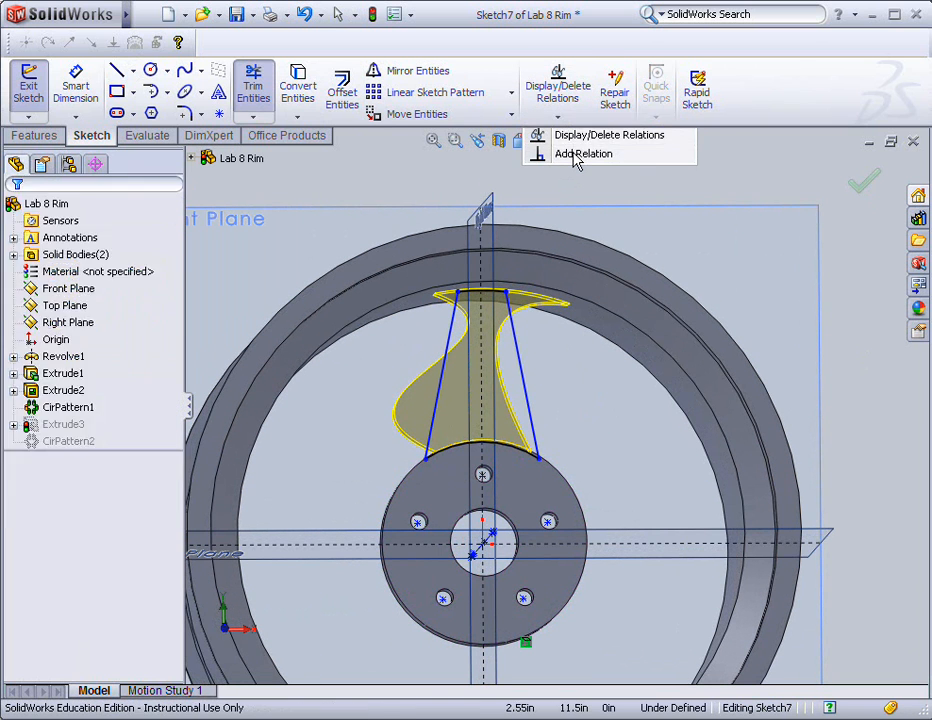
click(450, 355)
click(519, 362)
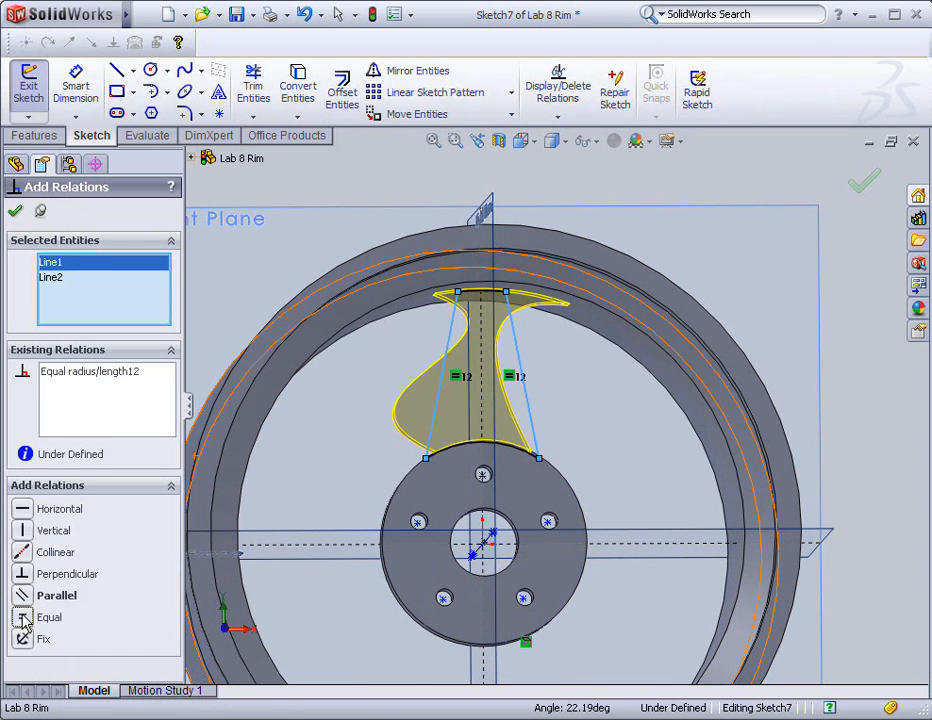
click(15, 212)
Try to move the lower endpoint of the right spoke side outward from the hub edge.
middle_drag(645, 447, 630, 428)
mouse_move(538, 440)
mouse_down()
mouse_move(559, 456)
mouse_move(547, 419)
mouse_move(565, 447)
mouse_move(549, 418)
mouse_move(560, 435)
mouse_move(557, 424)
mouse_move(567, 427)
mouse_up()
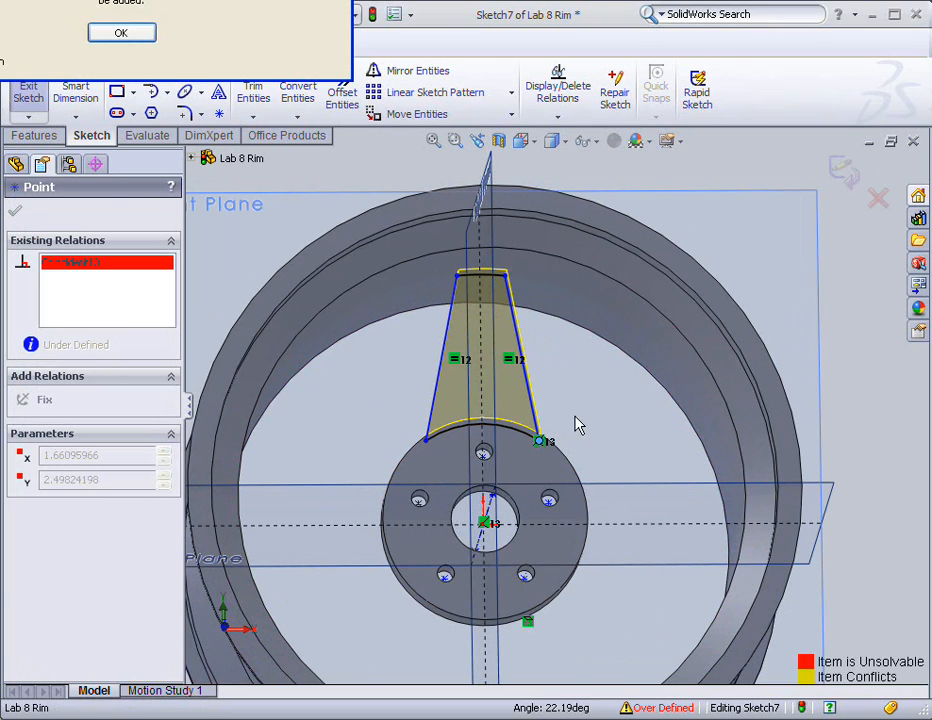
click(121, 34)
Dimension the angle between the right spoke side and the Right Plane as 10°, viewing the sketch face-on.
mouse_move(610, 410)
middle_down()
mouse_move(601, 403)
mouse_move(591, 414)
middle_up()
key(ctrl+8)
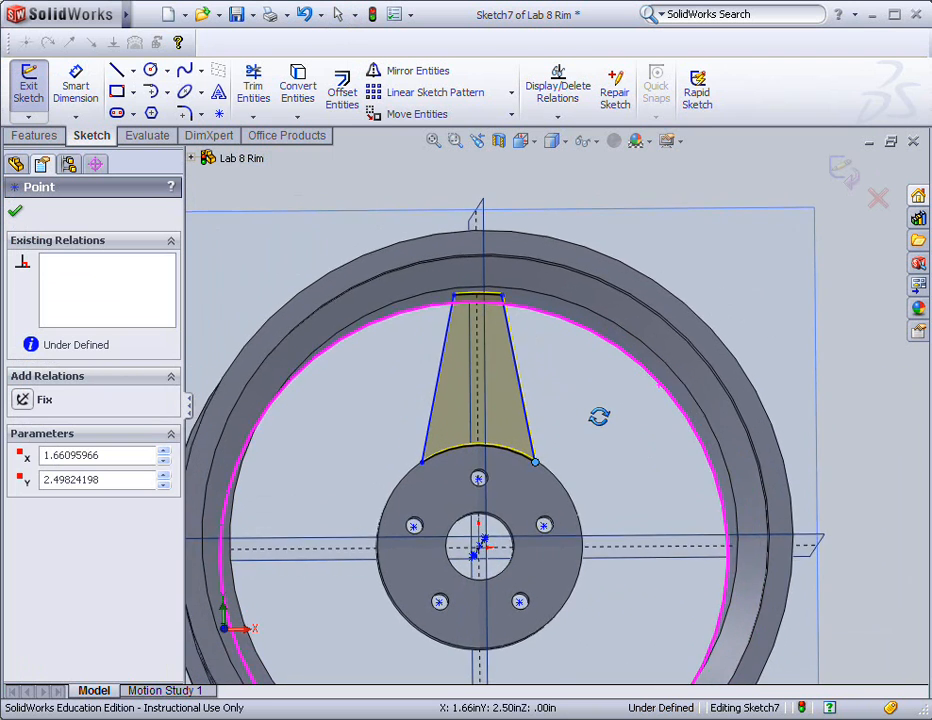
click(75, 80)
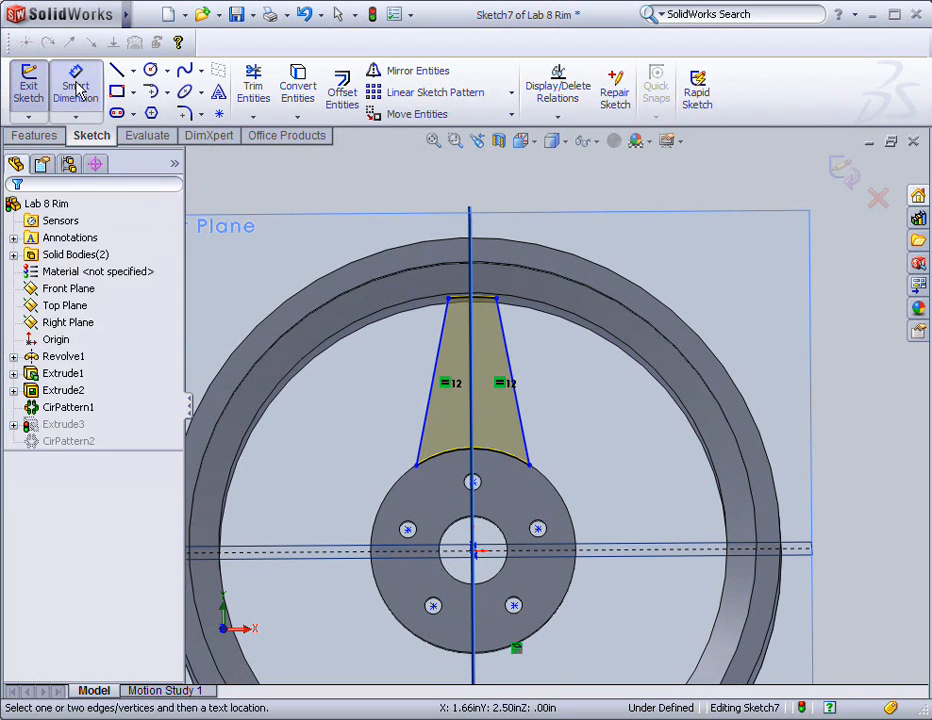
click(515, 353)
click(472, 226)
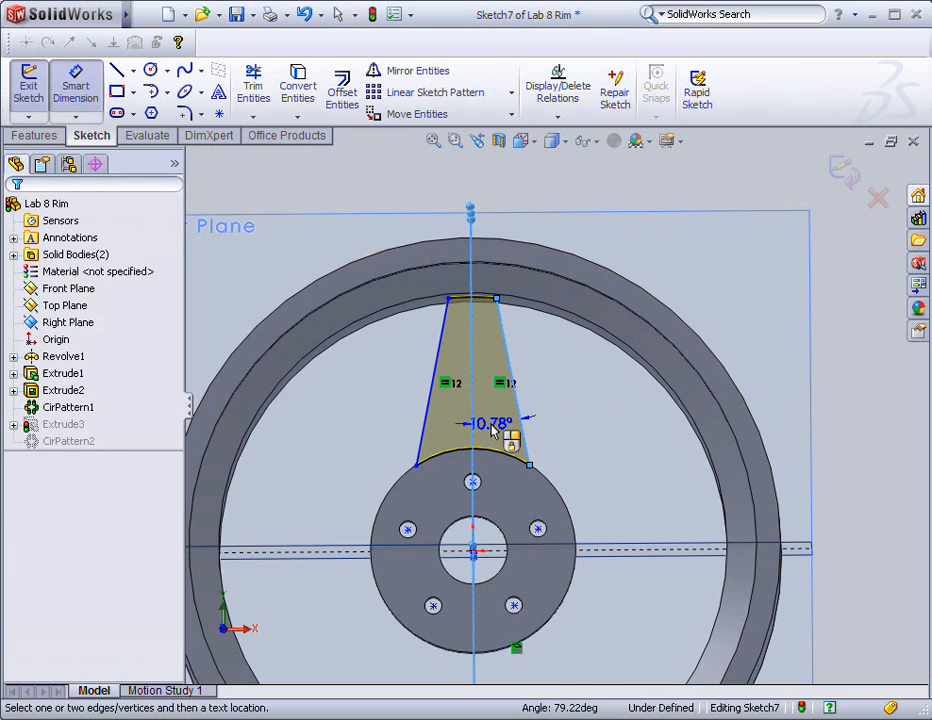
click(492, 428)
text(1)
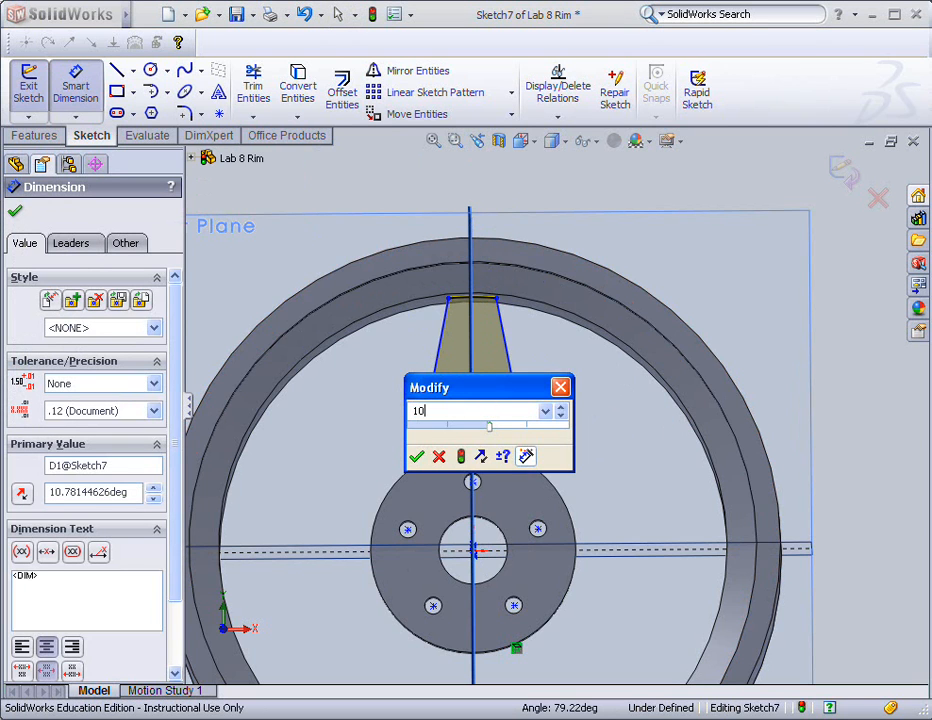
text(0)
key(Return)
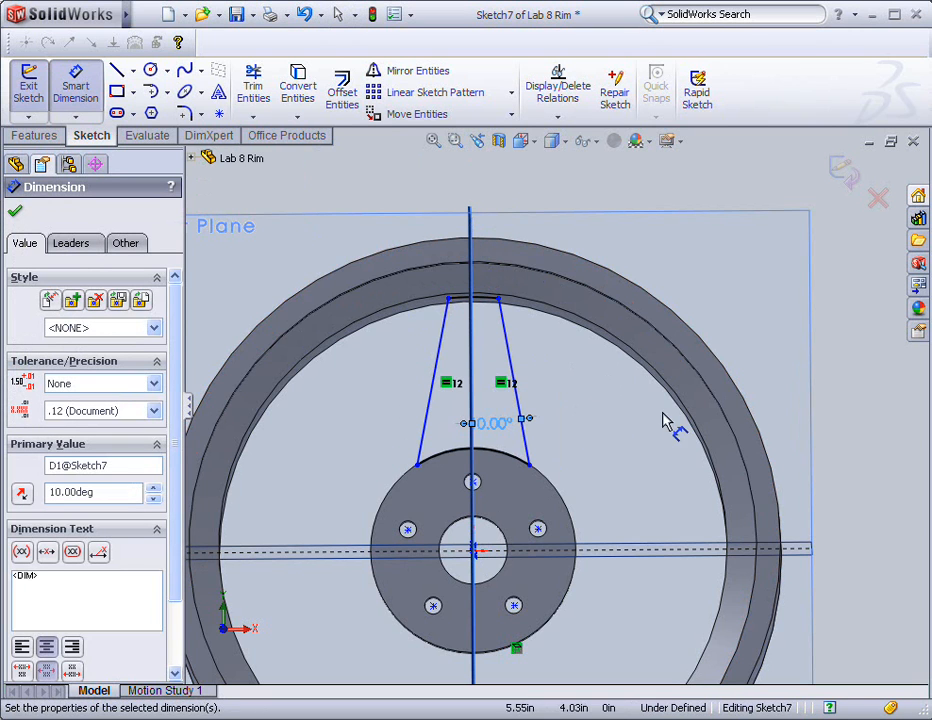
Dimension the angle between the left spoke side and the Right Plane as 10°.
click(471, 400)
click(428, 414)
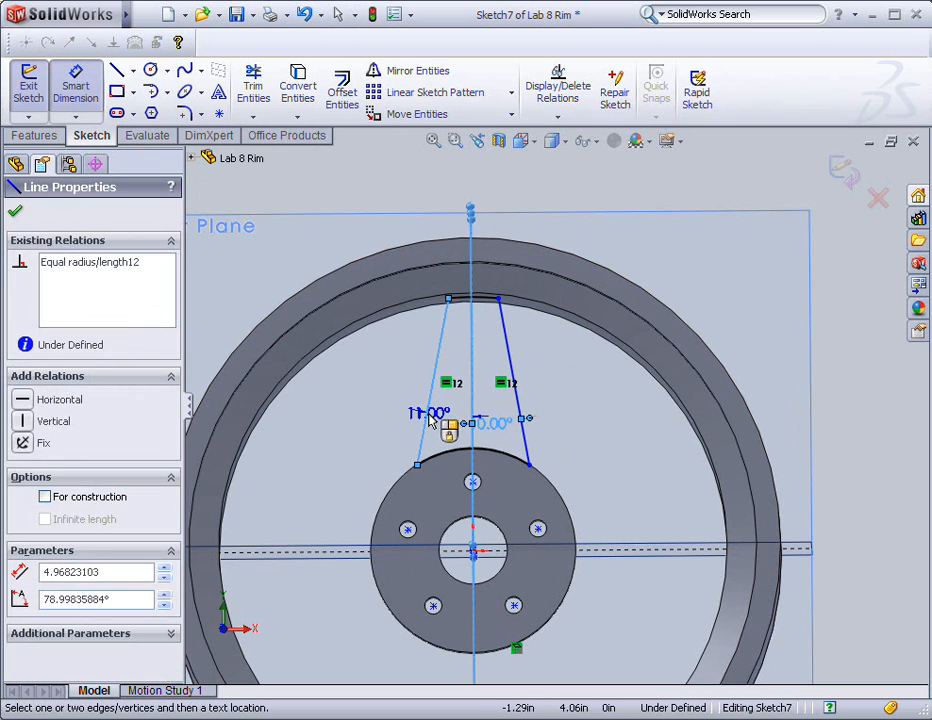
click(443, 430)
text(10)
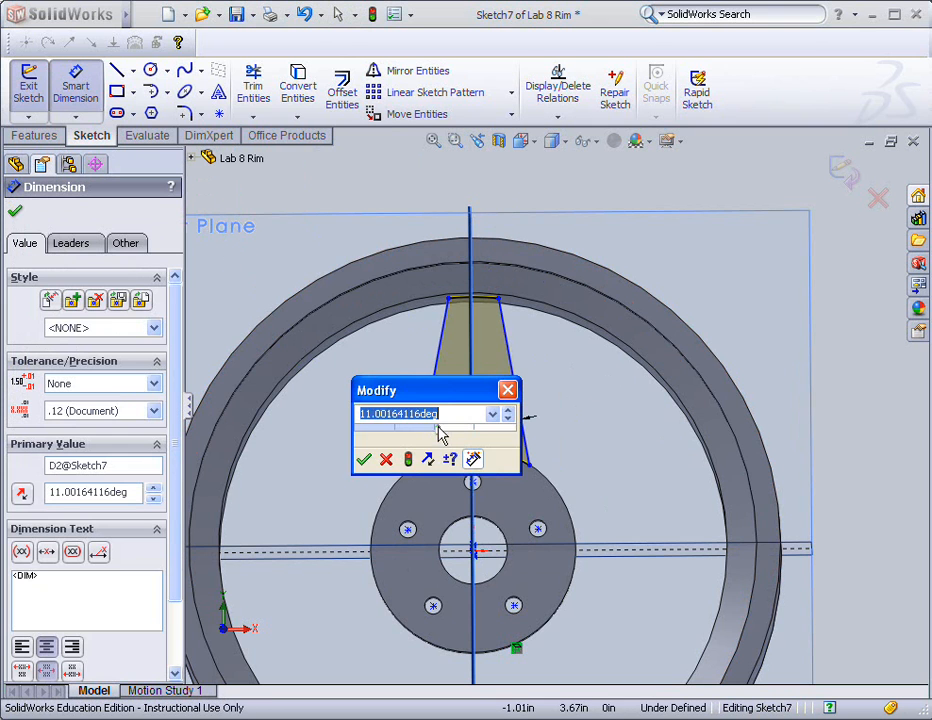
key(Return)
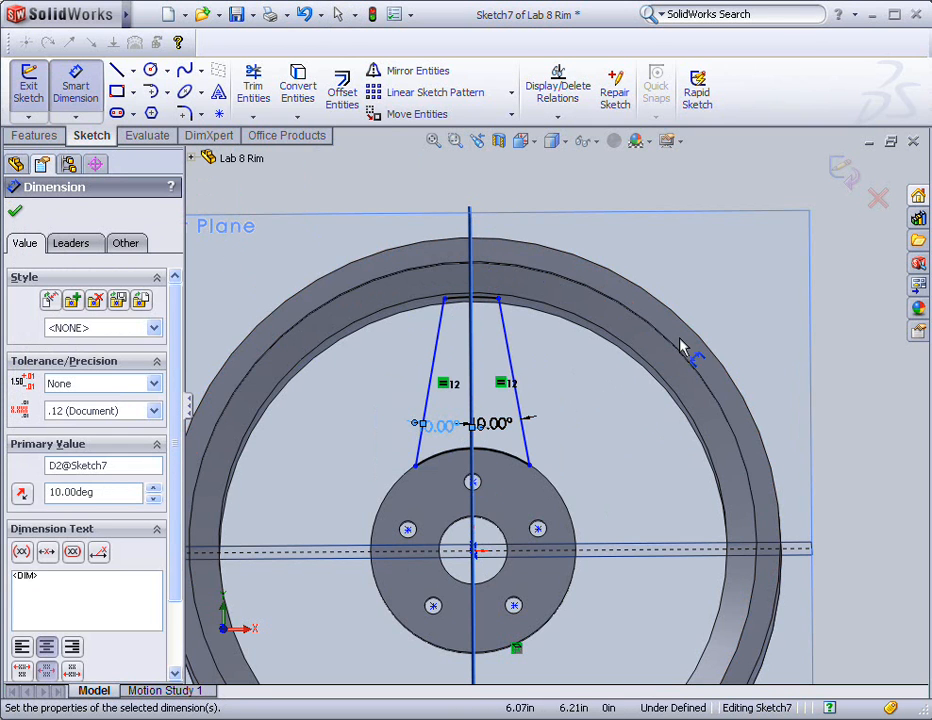
Dimension the vertical height of the right spoke side, accepting the value offered.
middle_drag(645, 441, 635, 393)
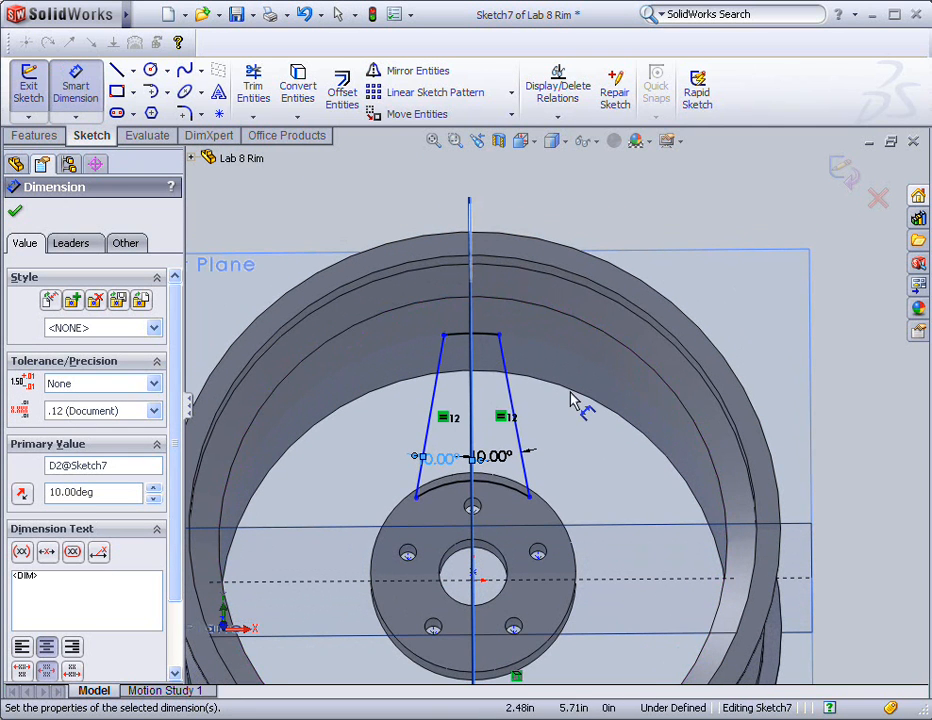
click(511, 398)
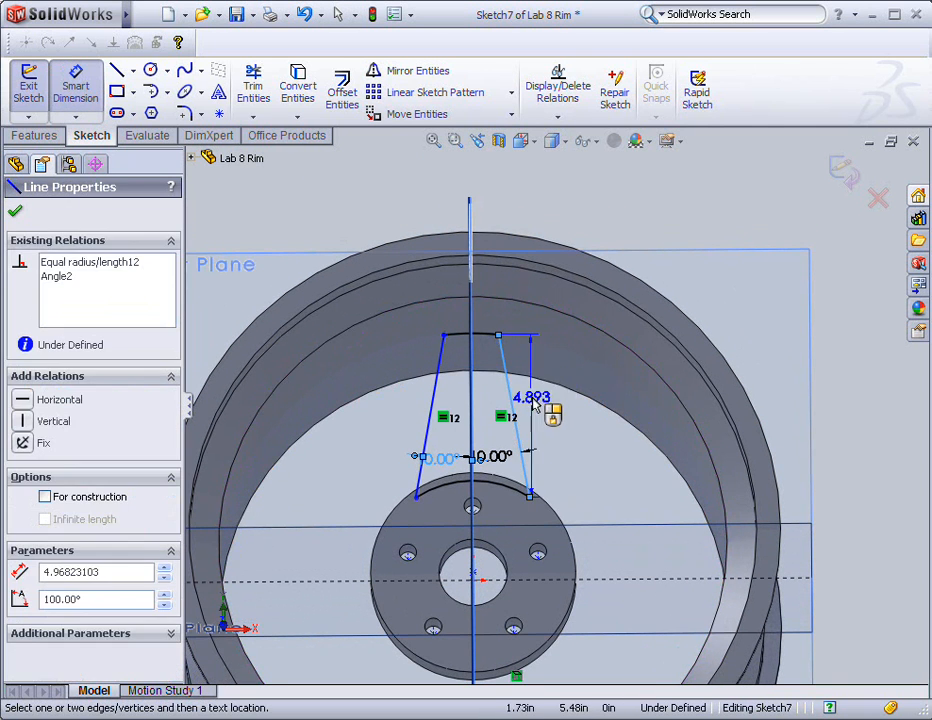
click(531, 413)
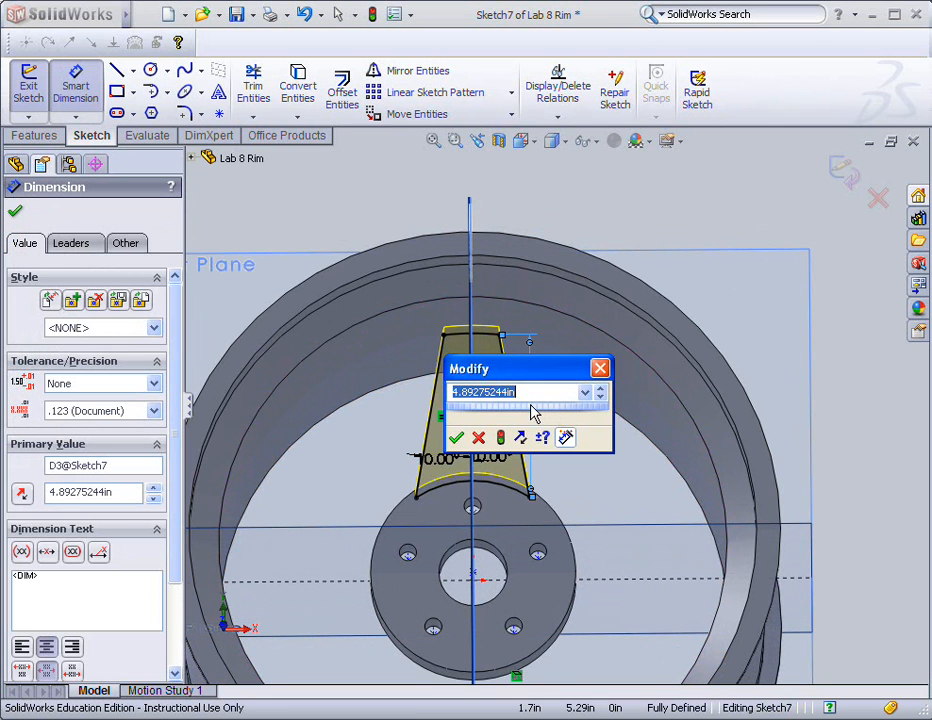
click(456, 438)
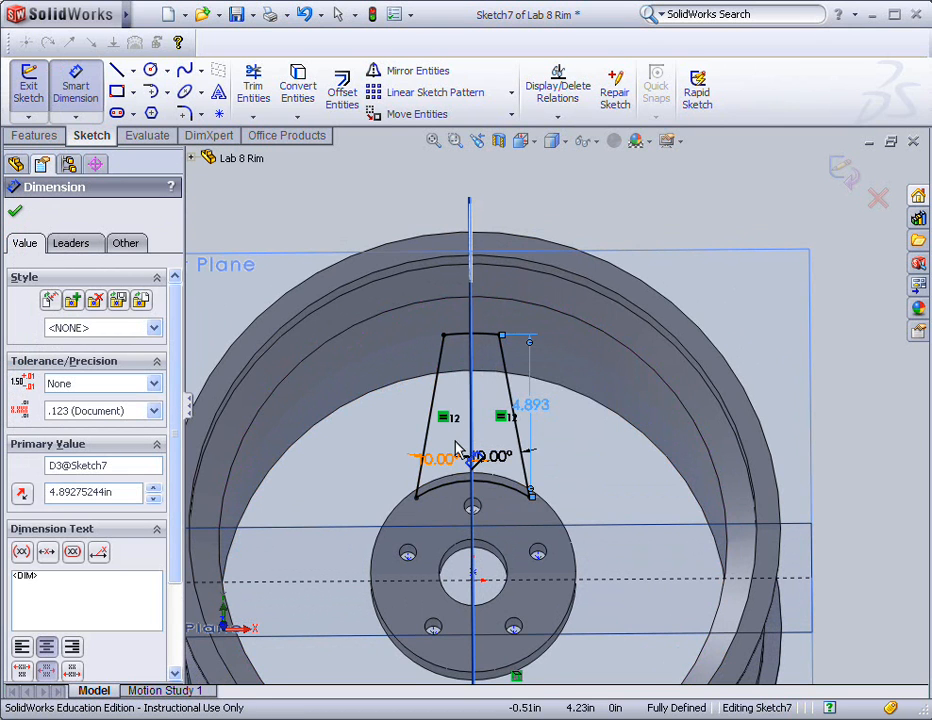
Set the right spoke side's vertical height to about 4.793 in and exit the sketch to rebuild the patterned spokes.
mouse_move(622, 449)
middle_down()
mouse_move(624, 441)
mouse_move(620, 453)
middle_up()
double_click(548, 418)
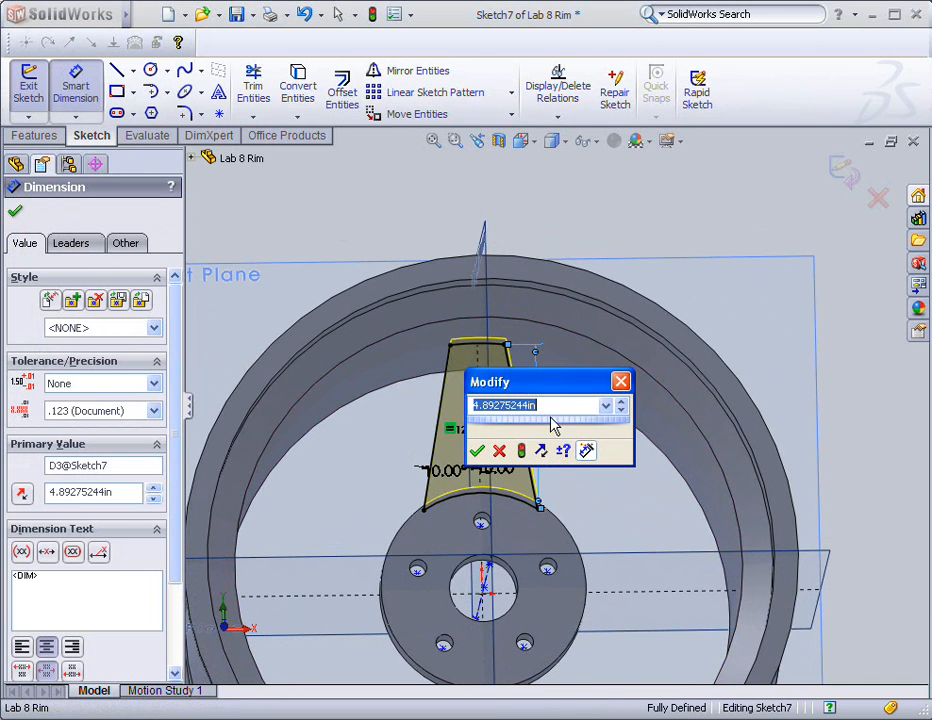
click(621, 401)
click(621, 401)
click(621, 401)
click(621, 401)
click(621, 401)
click(621, 401)
drag(622, 417, 622, 417)
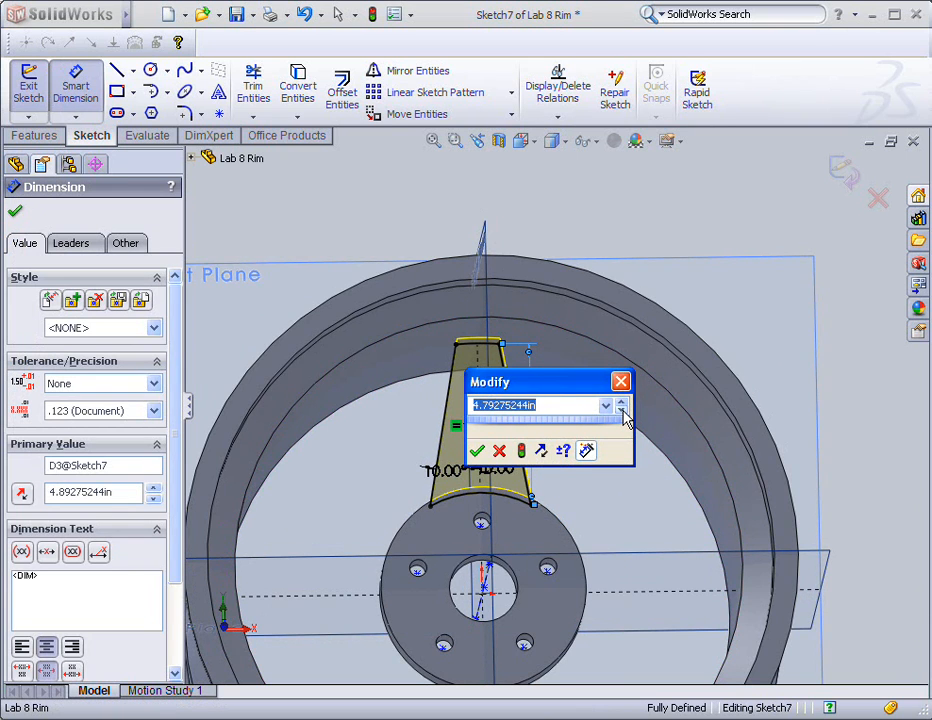
click(478, 452)
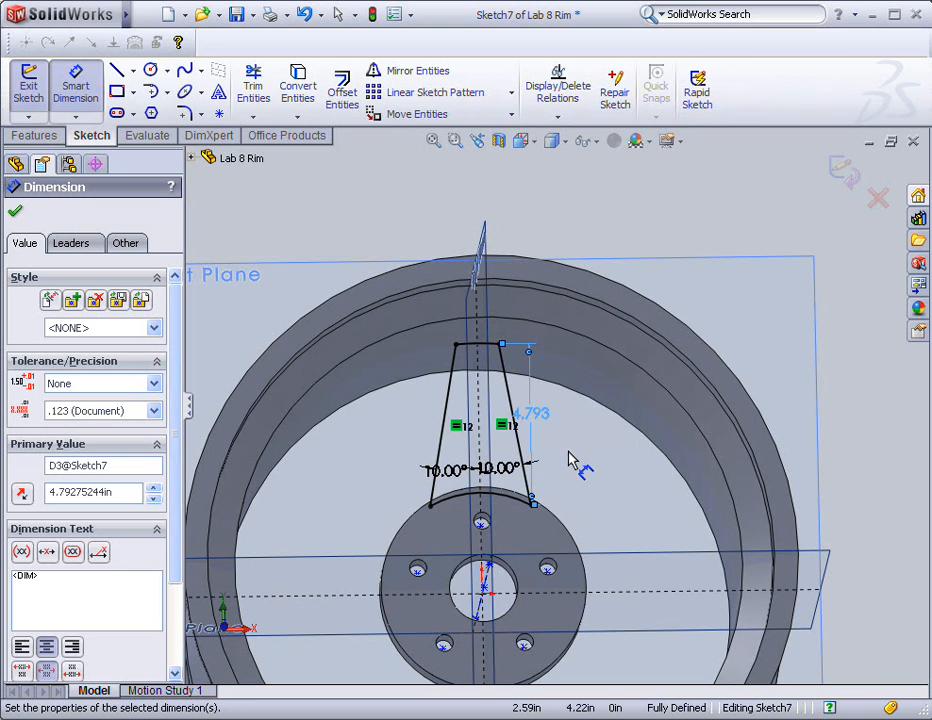
click(843, 171)
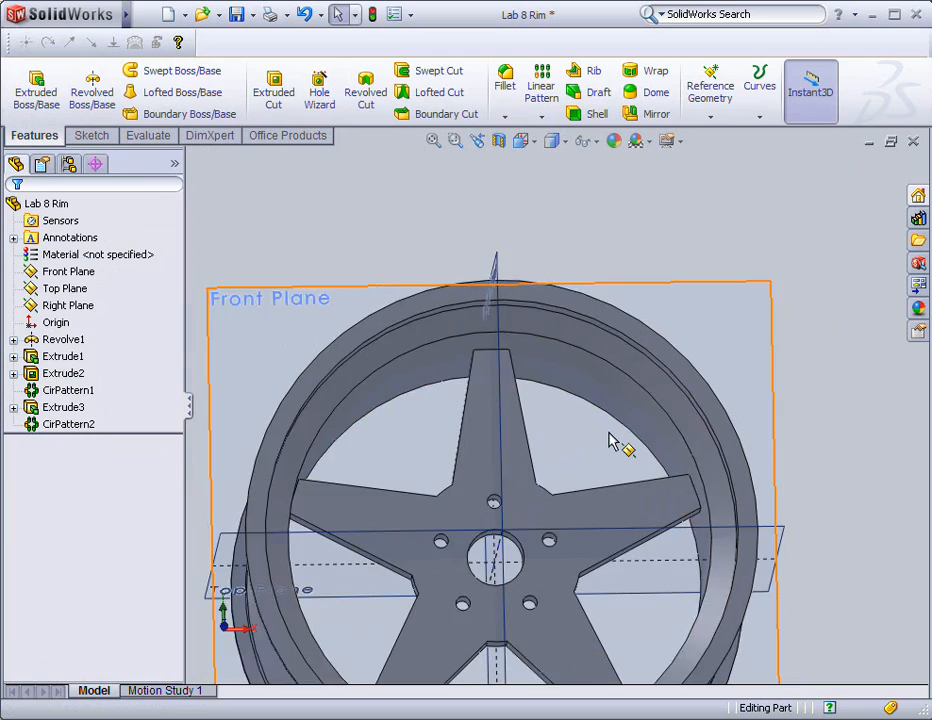
middle_drag(770, 350, 764, 414)
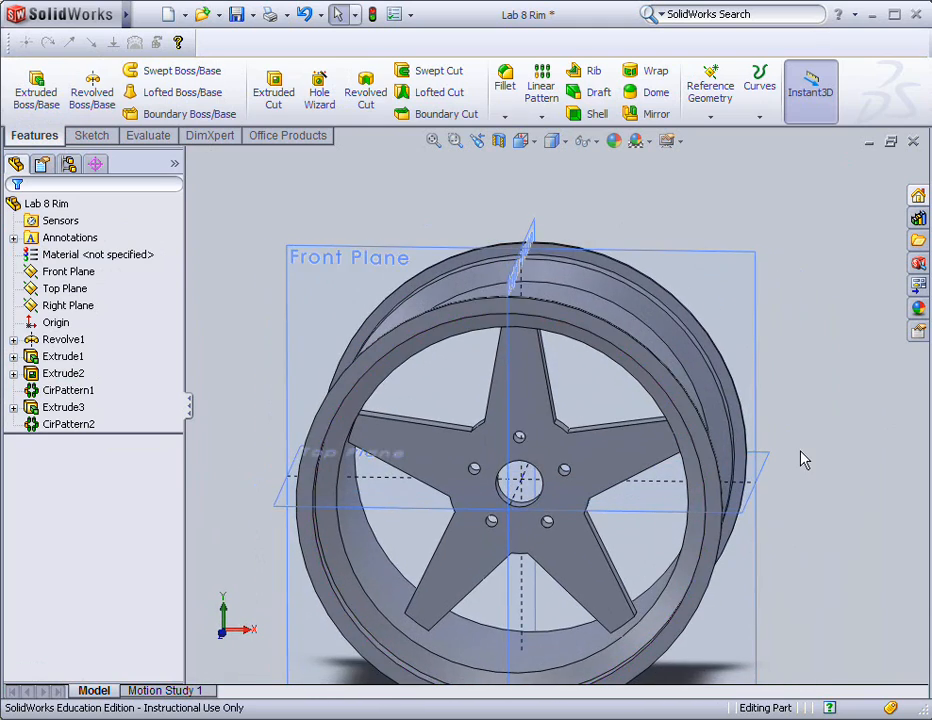